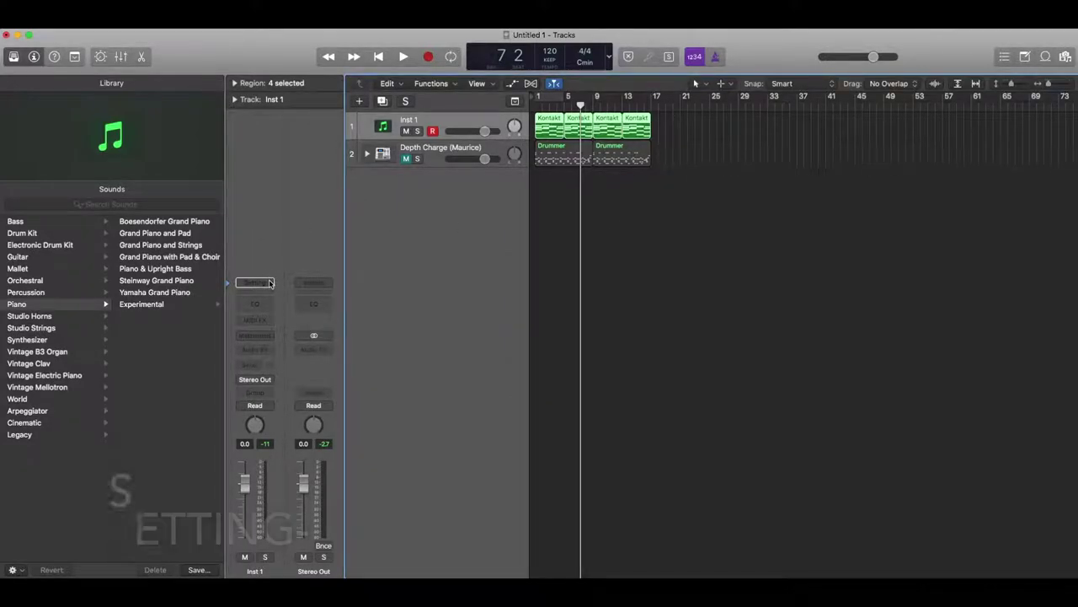
# Load the legacy Logic acoustic piano channel strip setting Bosendorfer Piano Hall on the Inst 1 track.
pyautogui.click(255, 282)
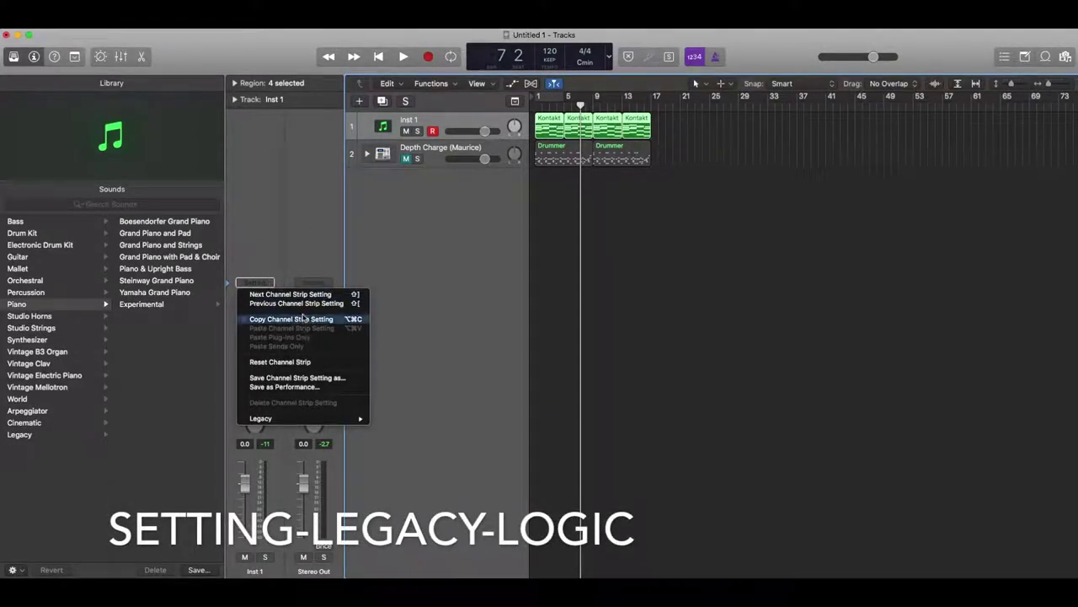
pyautogui.moveTo(290, 418)
pyautogui.moveTo(430, 434)
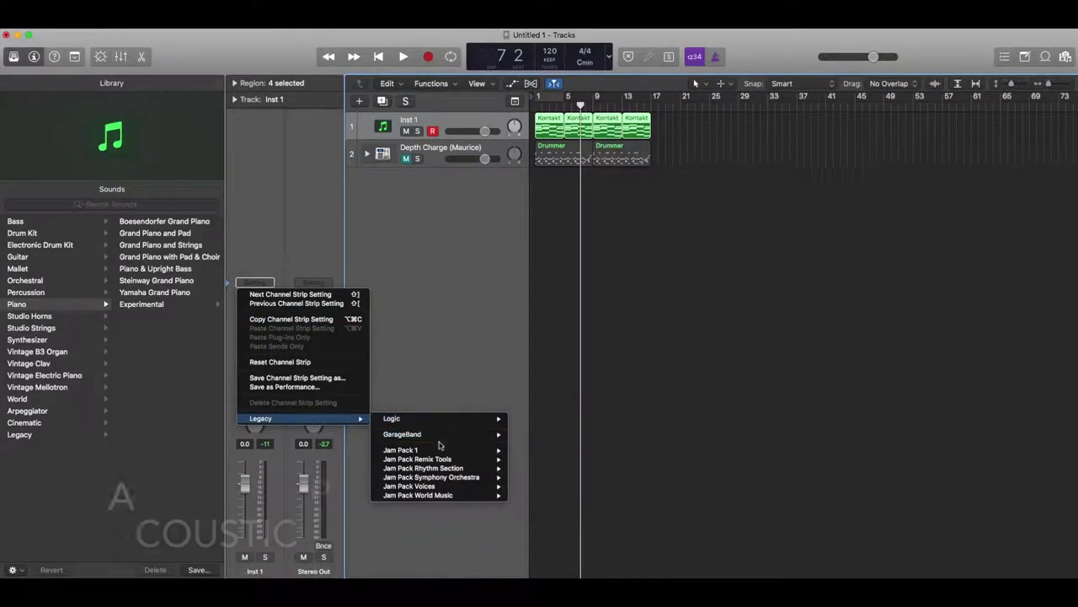
pyautogui.moveTo(446, 418)
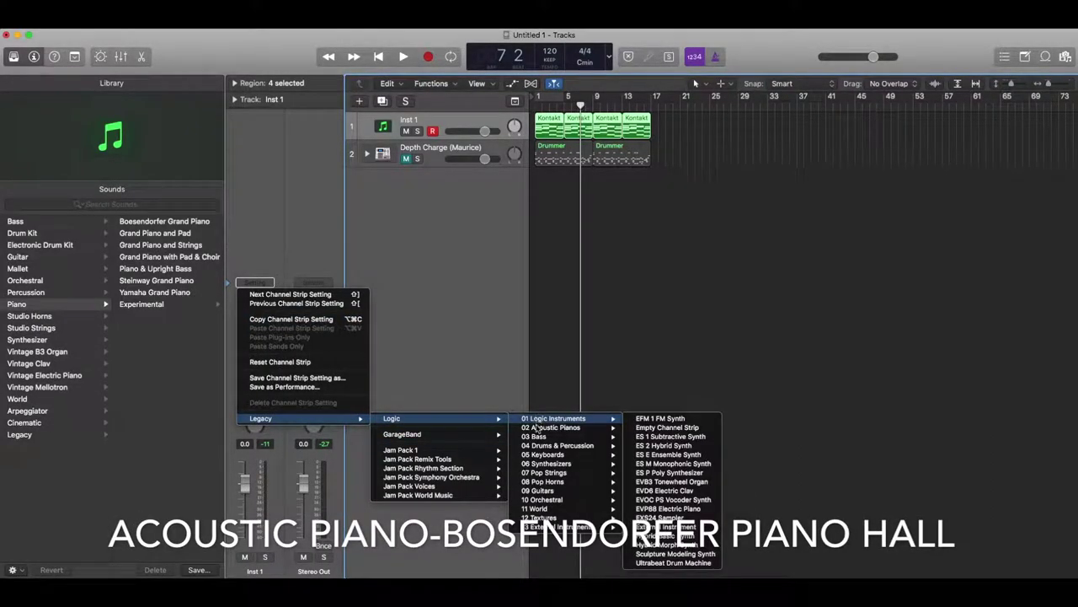
pyautogui.moveTo(536, 427)
pyautogui.click(661, 437)
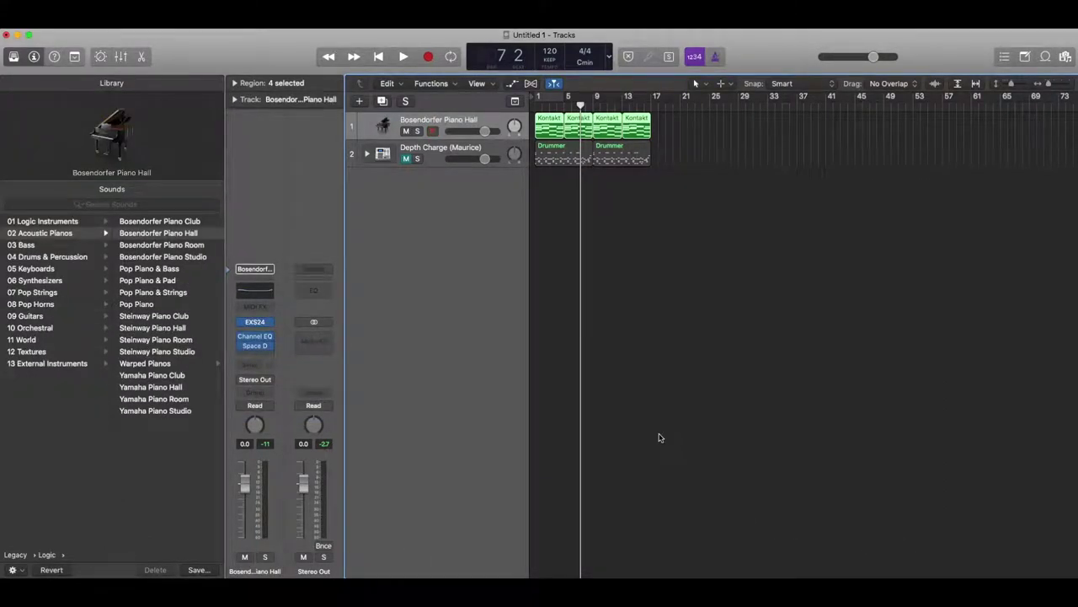
# Play the piano regions from the beginning to audition the Bosendorfer Piano Hall sound.
pyautogui.press('Return')
pyautogui.press('space')
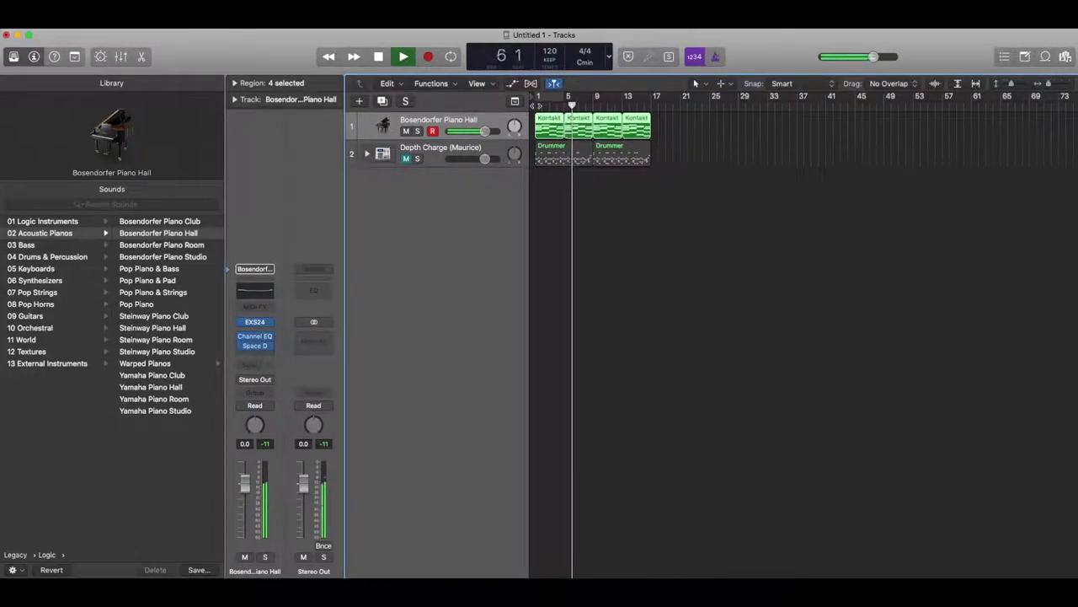
pyautogui.press('space')
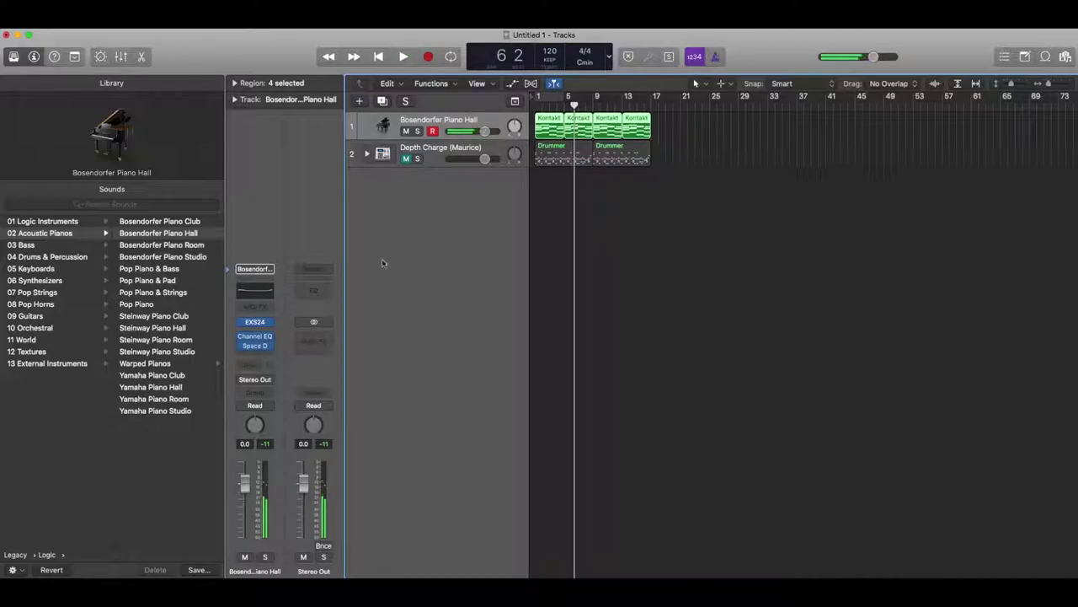
# Change the piano track's sound to Boesendorfer Grand Piano and play it from the beginning.
pyautogui.click(16, 555)
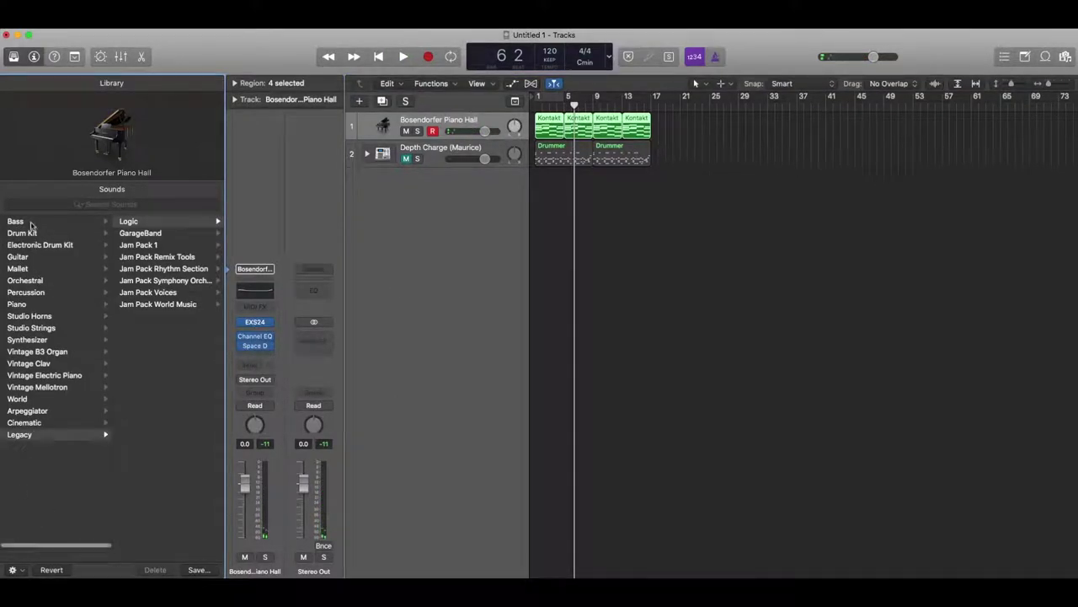
pyautogui.click(15, 304)
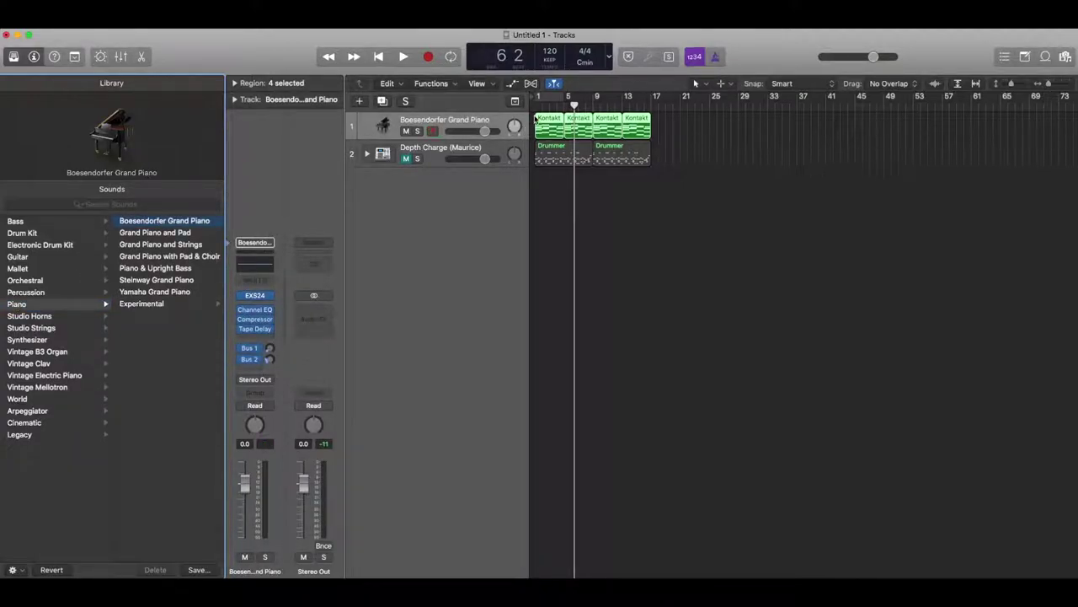
pyautogui.press('Return')
pyautogui.press('space')
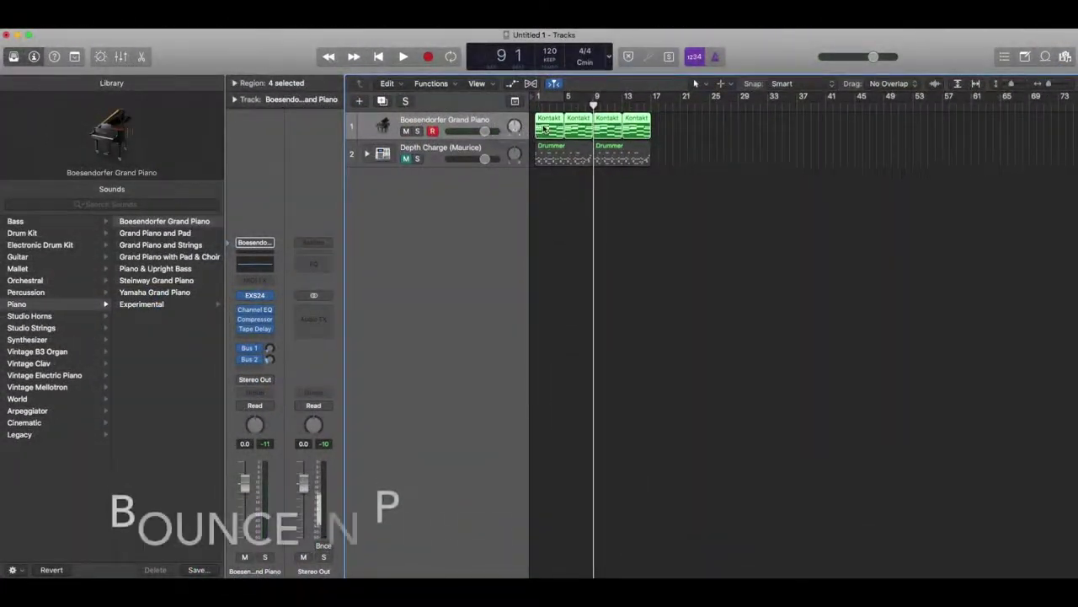
# Bounce the selected piano regions in place to a new track as Kontakt 5 1_bip, muting the source regions.
pyautogui.rightClick(546, 128)
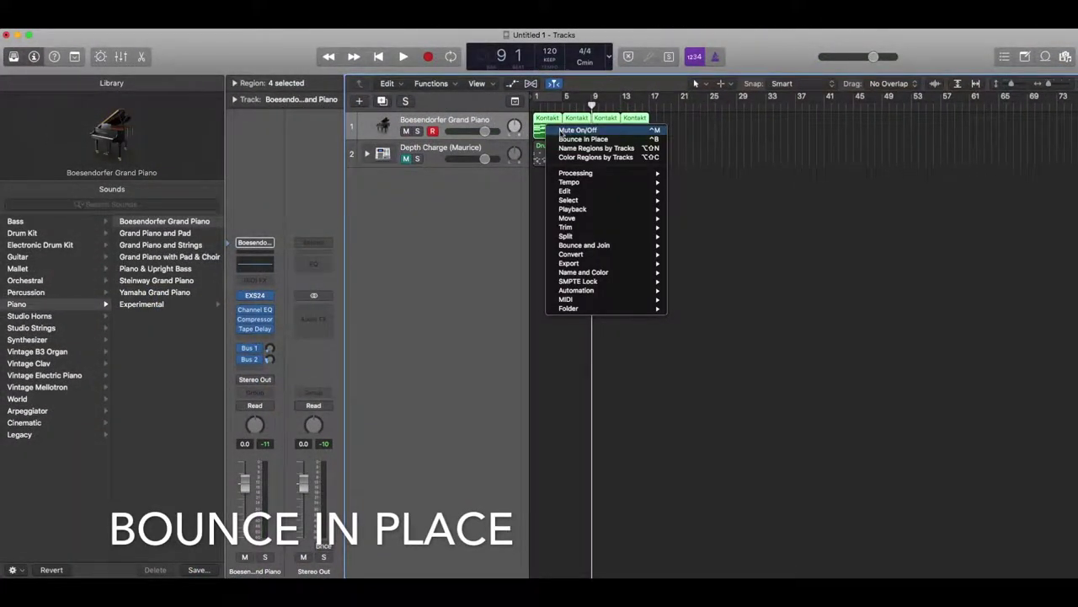
pyautogui.click(562, 139)
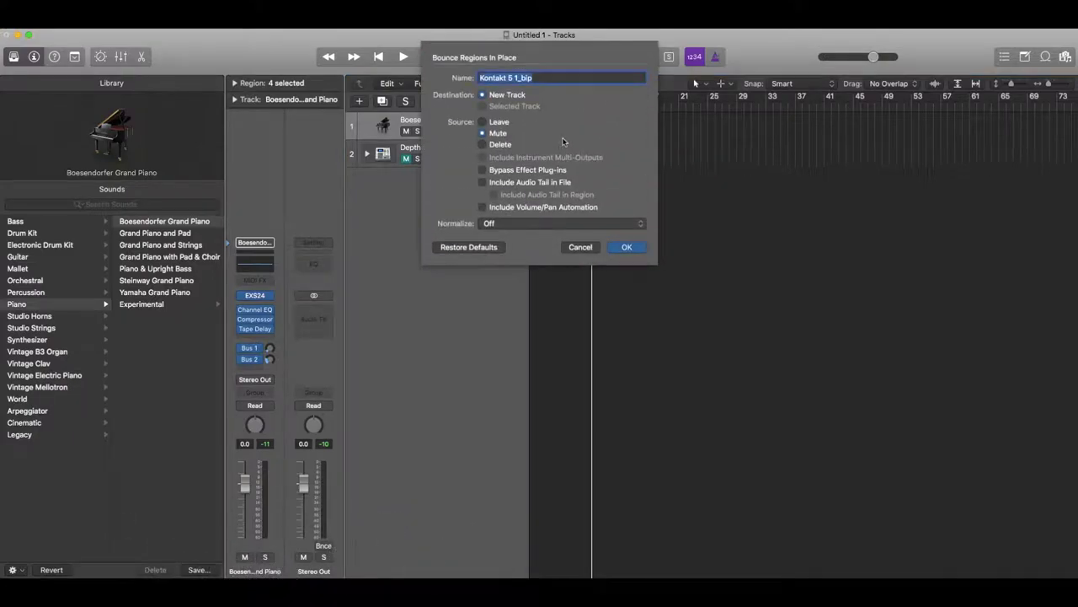
pyautogui.click(628, 248)
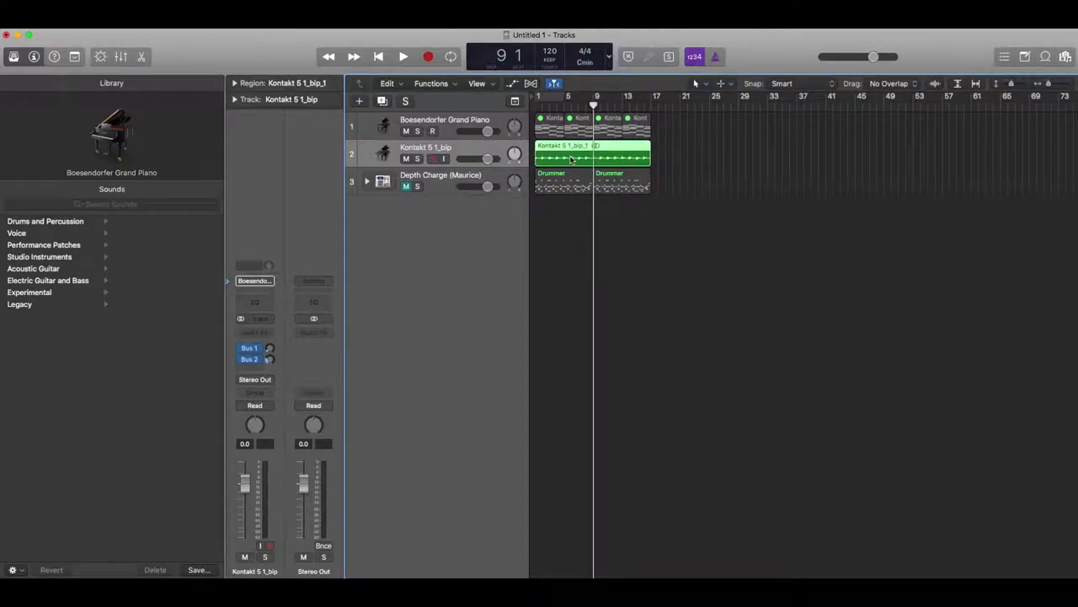
# Play the bounced piano audio track from the beginning and check its waveform.
pyautogui.scroll(5, 577, 162)
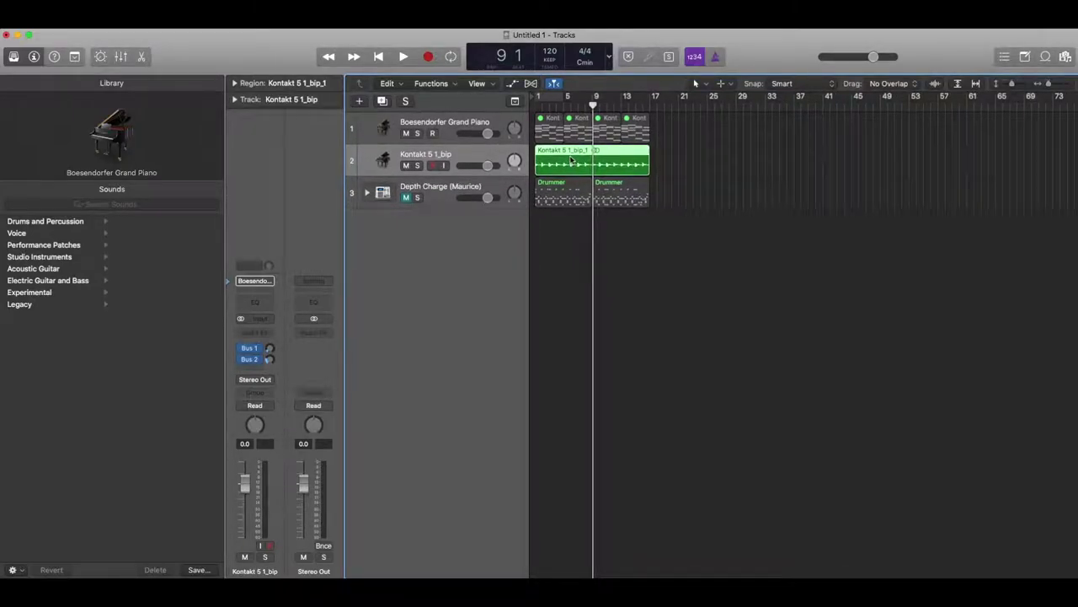
pyautogui.hscroll(-3, 580, 163)
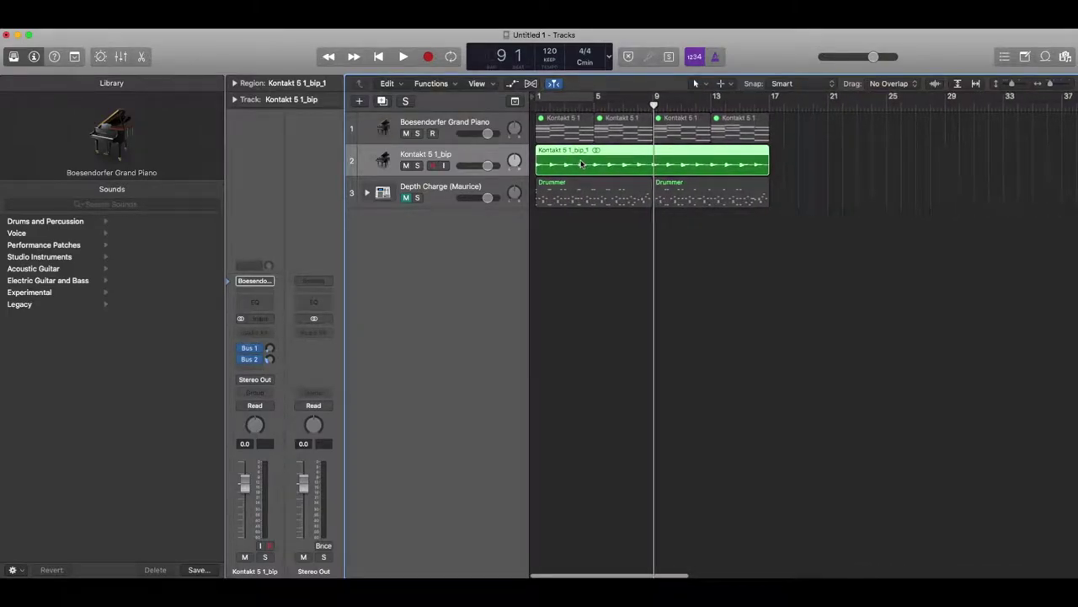
pyautogui.scroll(5, 580, 164)
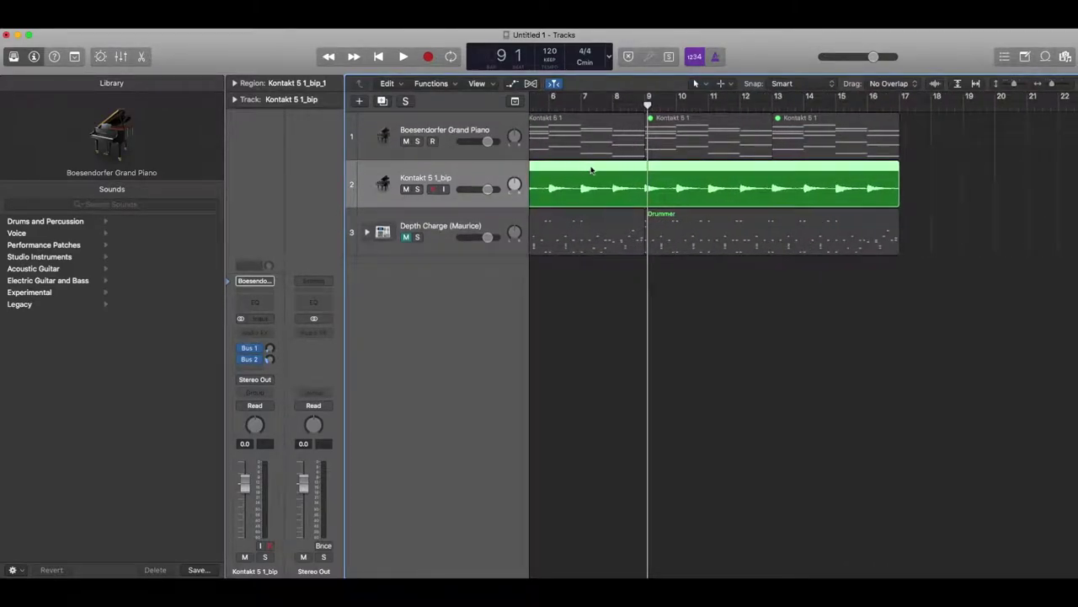
pyautogui.scroll(-5, 591, 170)
pyautogui.scroll(3, 592, 170)
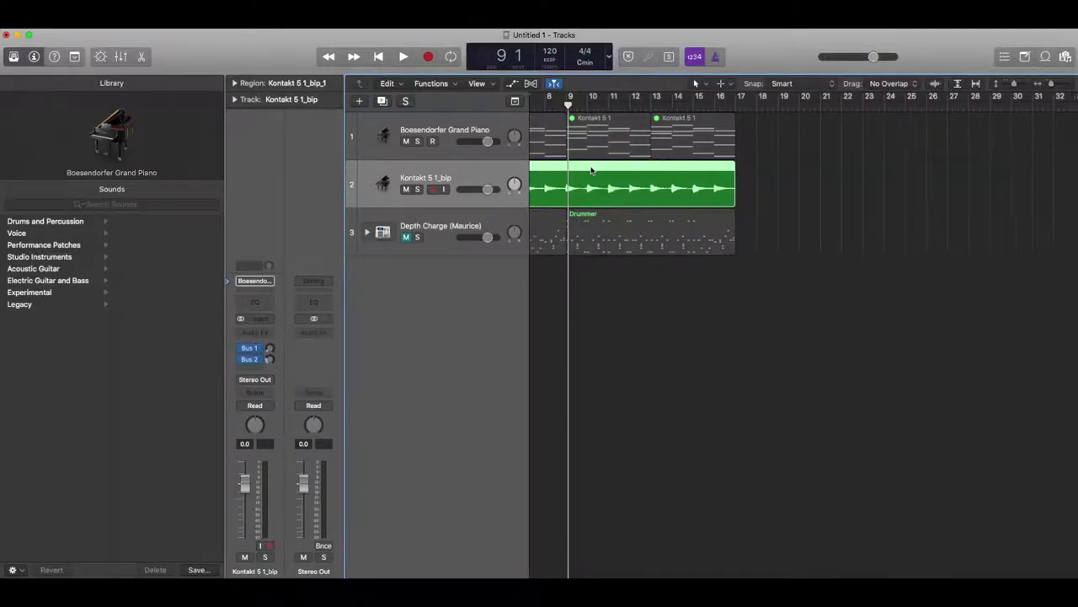
pyautogui.hscroll(-5, 592, 170)
pyautogui.press('Return')
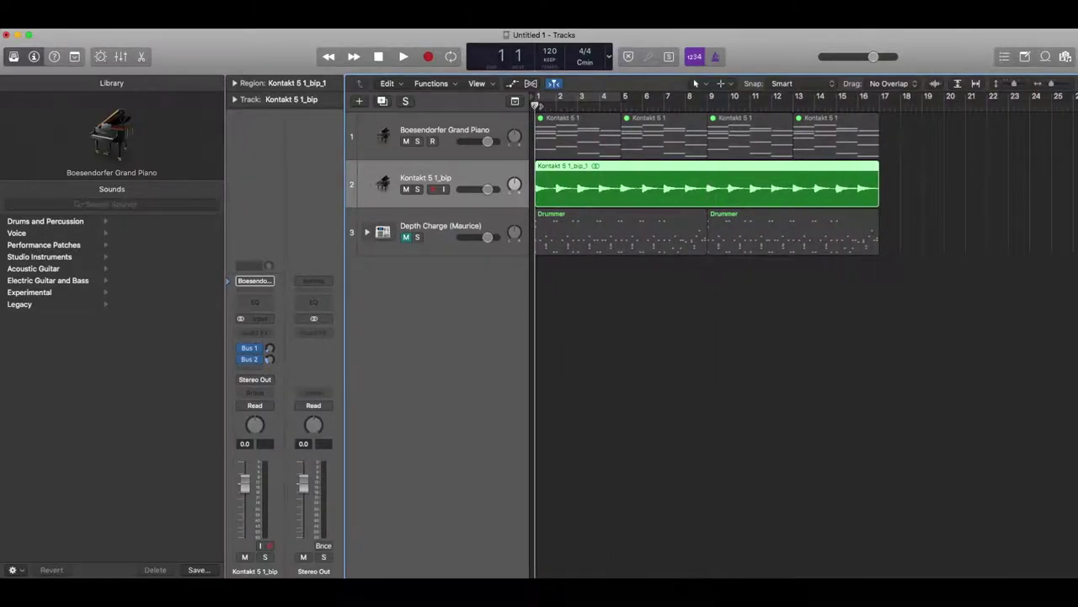
pyautogui.press('space')
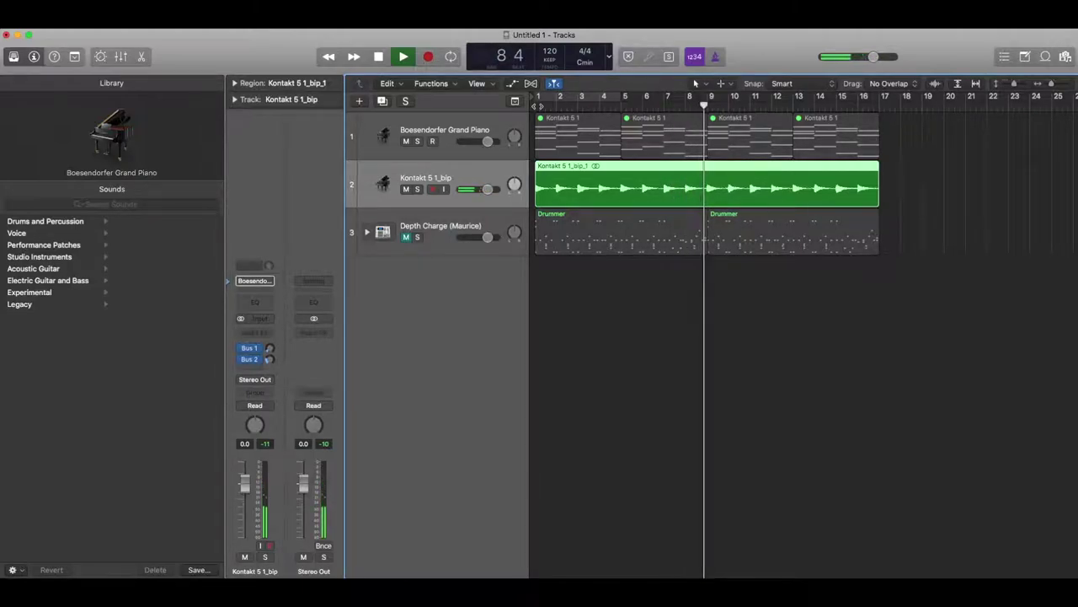
pyautogui.press('space')
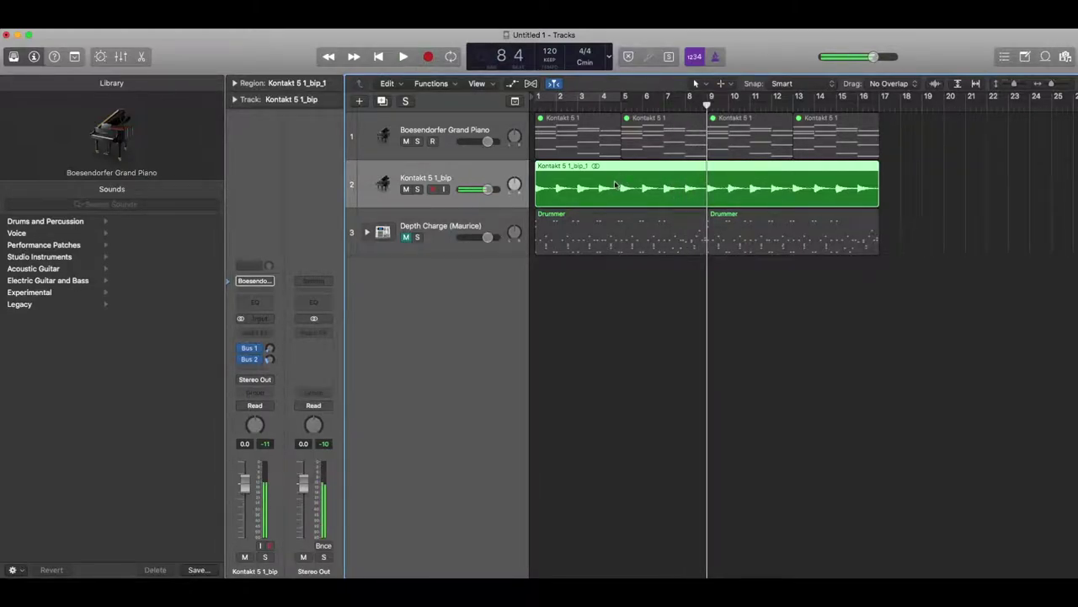
# Split the bounced piano region at bar 2 with the Scissors tool.
pyautogui.keyDown('ctrl'); pyautogui.keyDown('alt'); pyautogui.click(699, 363); pyautogui.keyUp('alt'); pyautogui.keyUp('ctrl')
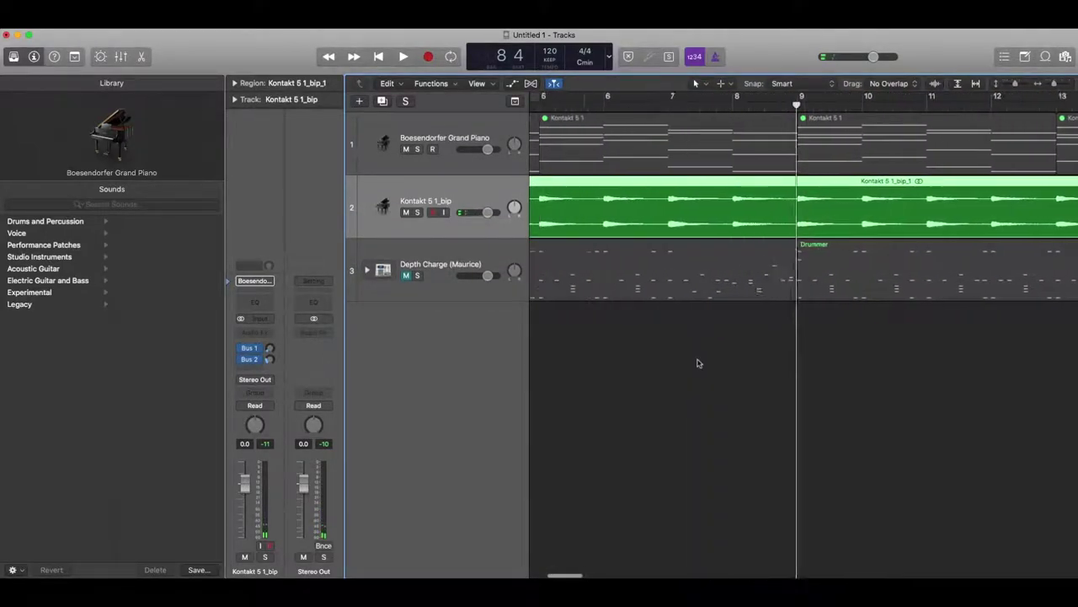
pyautogui.keyDown('ctrl'); pyautogui.keyDown('alt'); pyautogui.click(698, 363); pyautogui.keyUp('alt'); pyautogui.keyUp('ctrl')
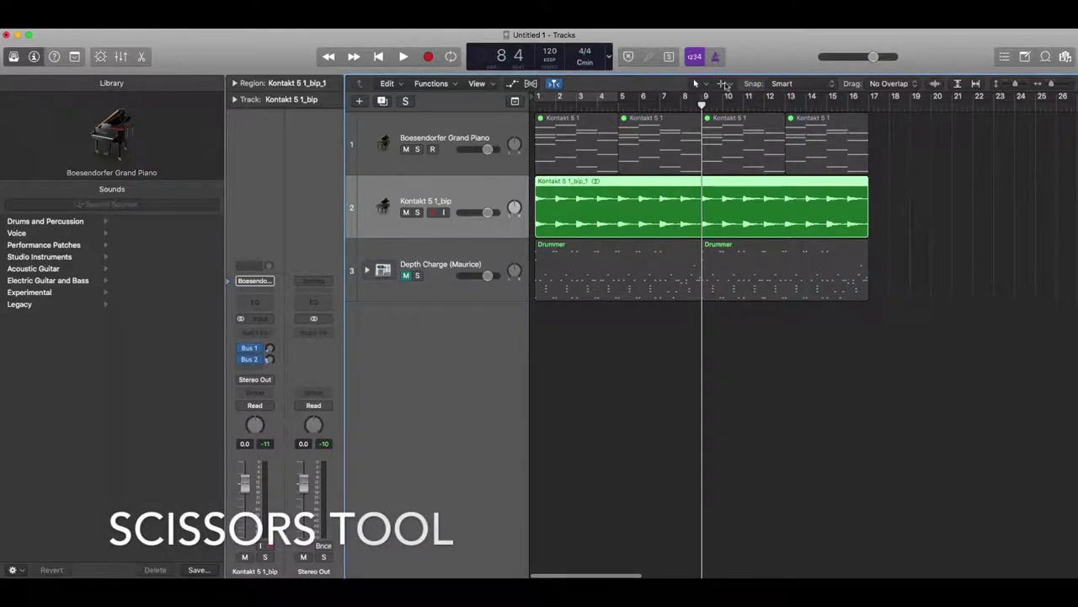
pyautogui.click(699, 85)
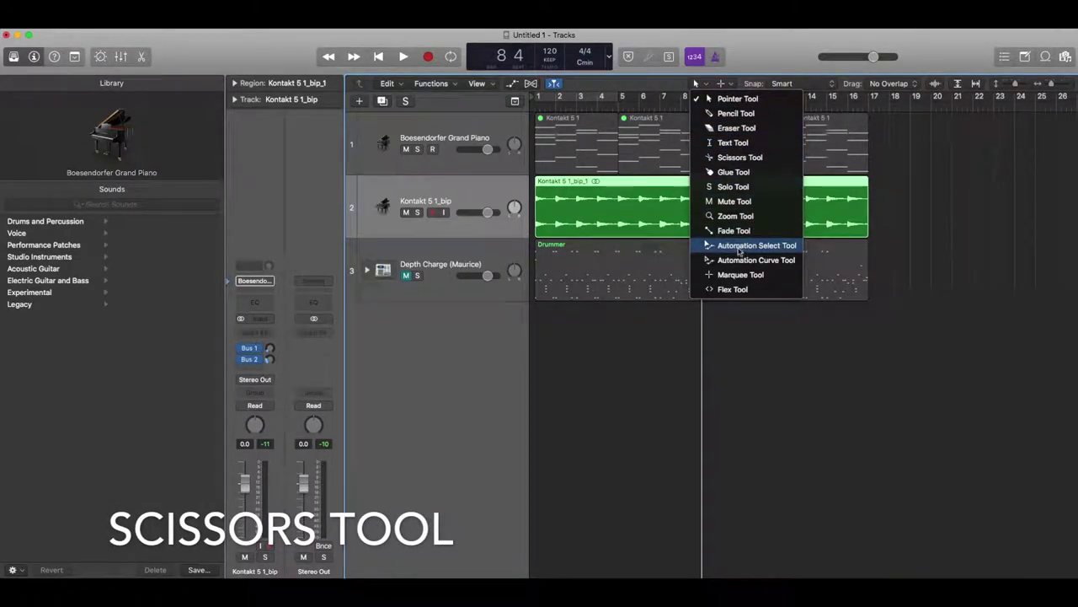
pyautogui.click(738, 157)
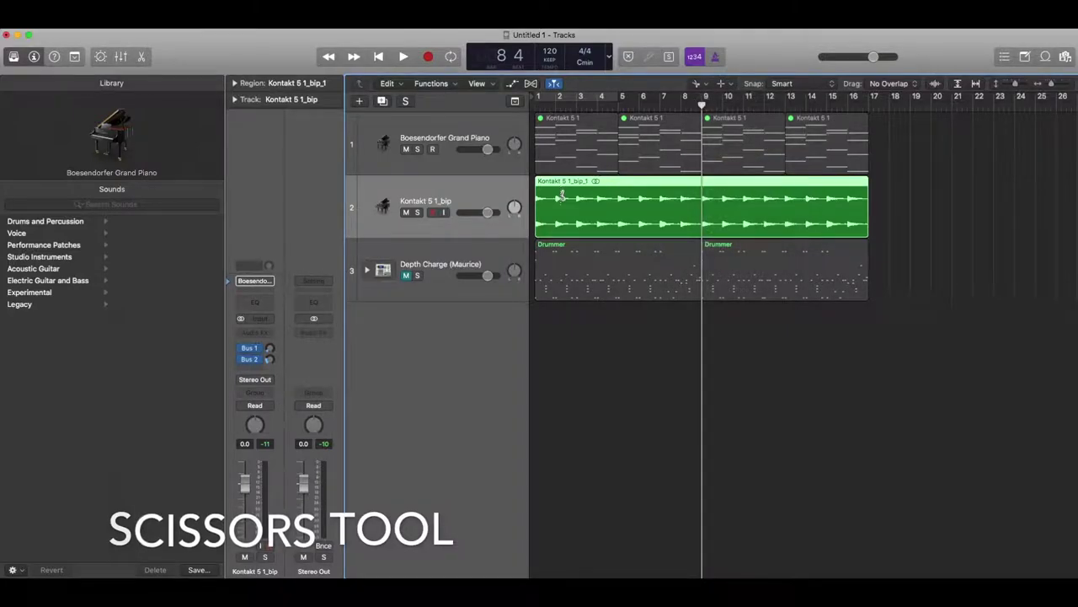
pyautogui.click(556, 99)
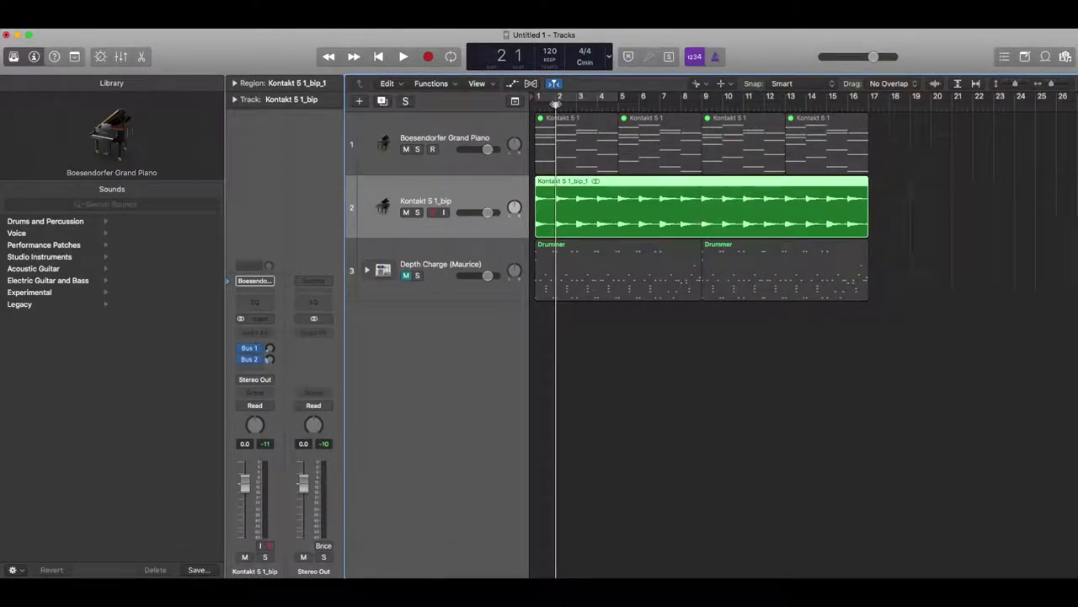
pyautogui.click(558, 210)
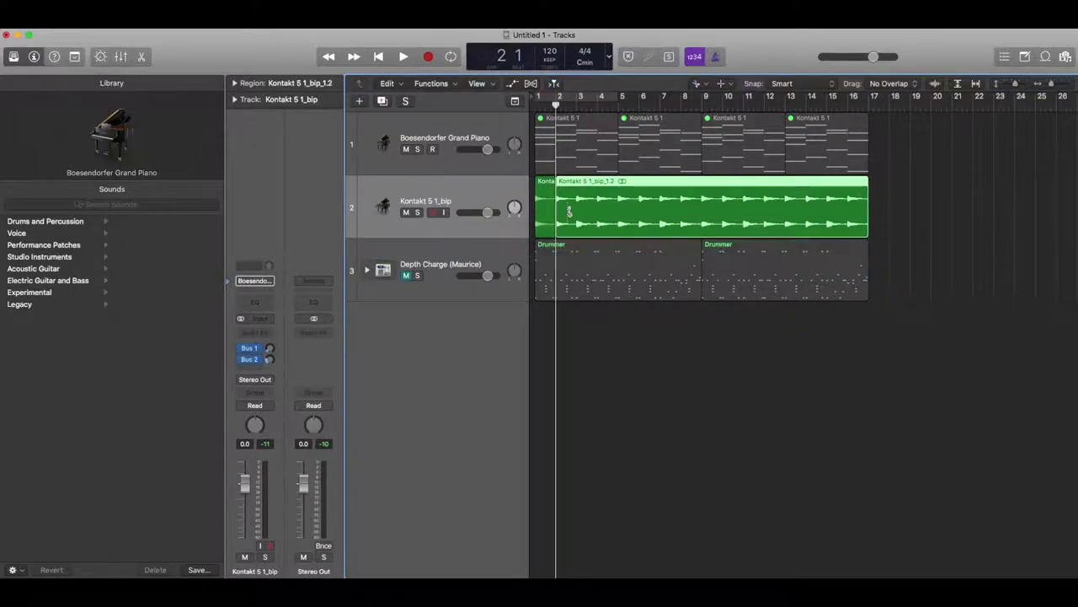
# Split the rest of the bounced piano region at bars 3, 4 and 5.
pyautogui.click(577, 103)
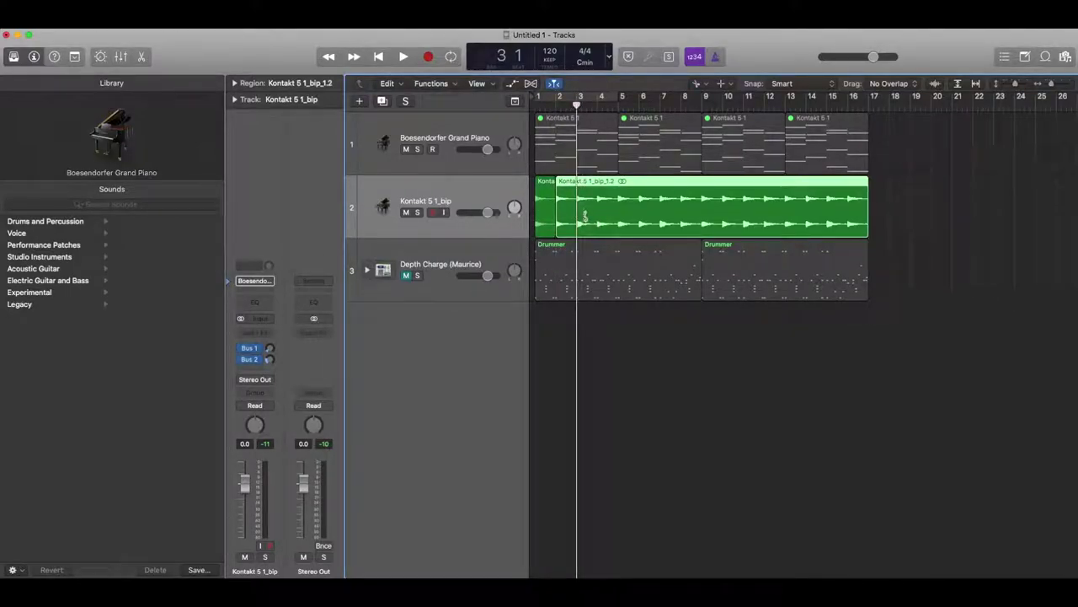
pyautogui.click(578, 215)
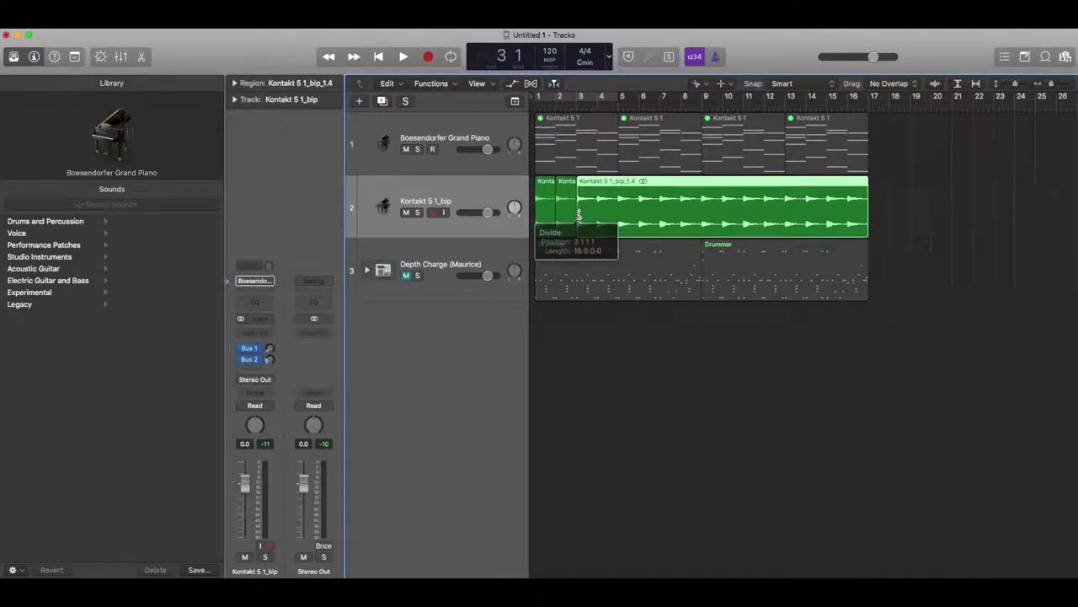
pyautogui.press('.')
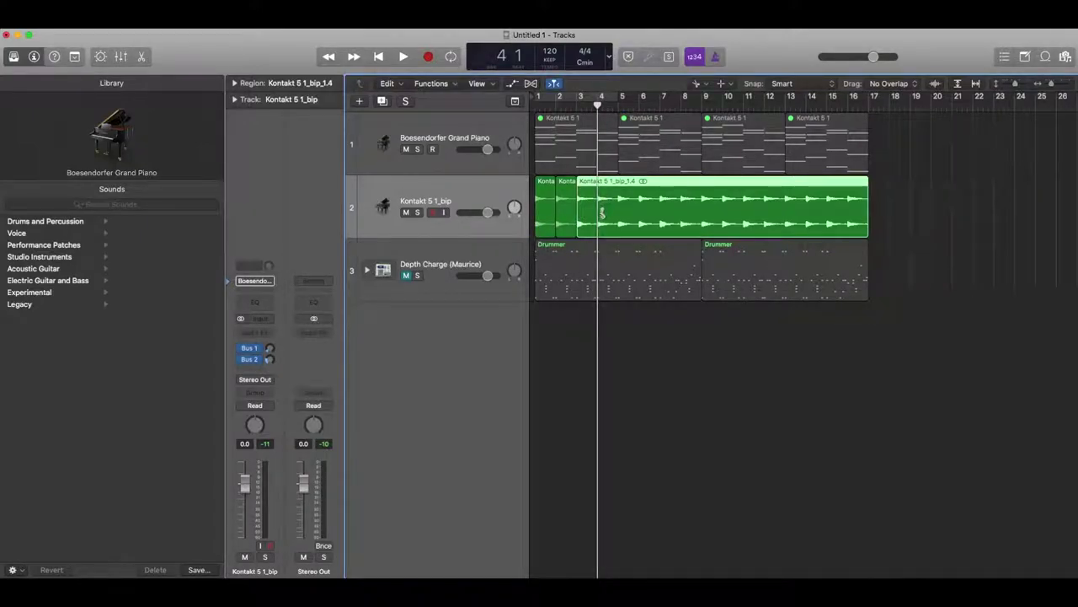
pyautogui.click(600, 215)
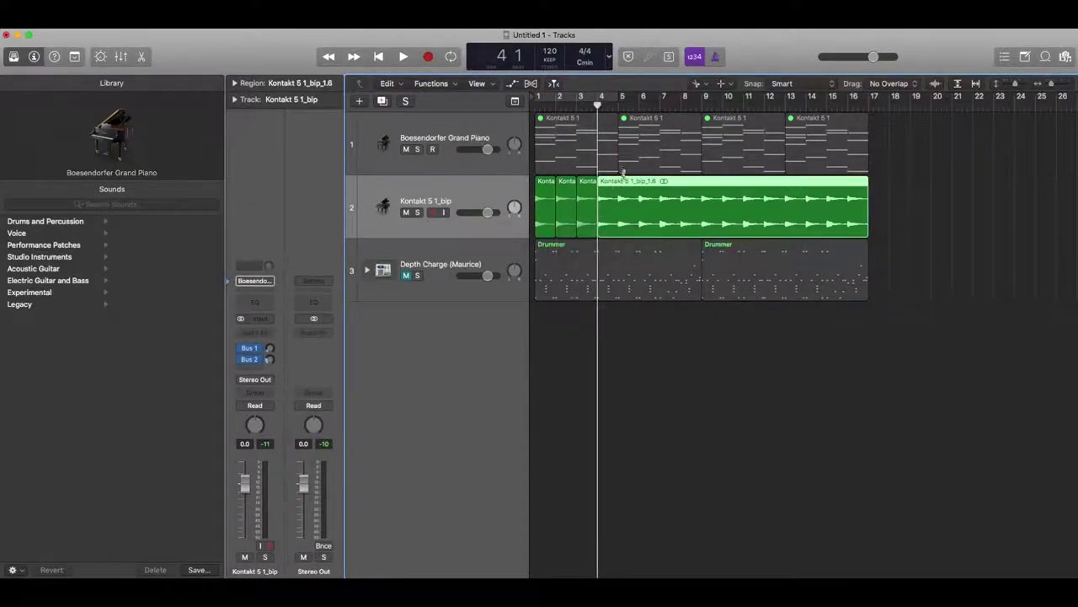
pyautogui.press('.')
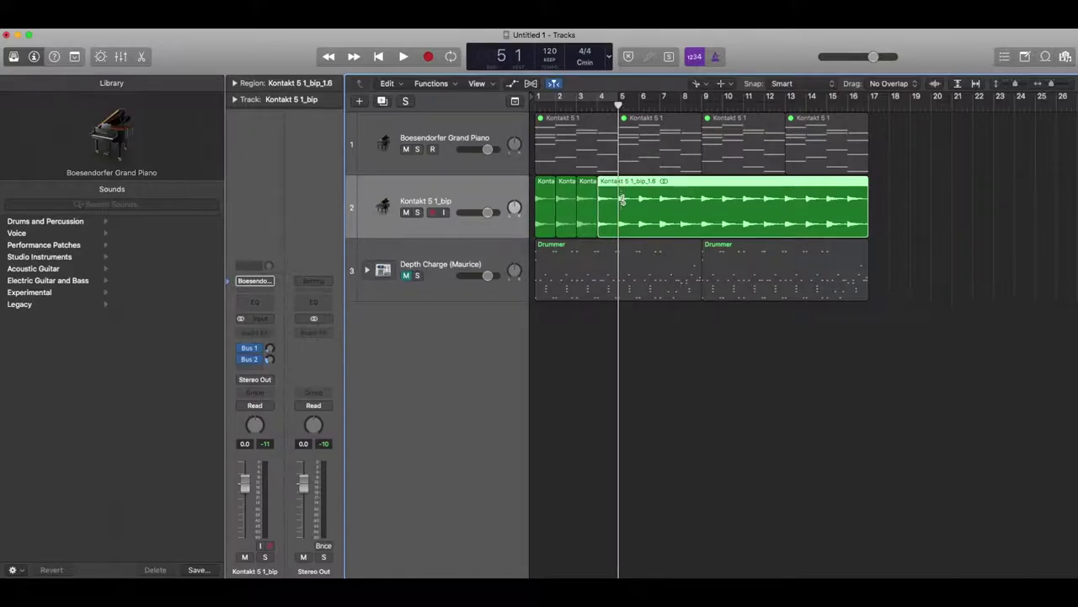
pyautogui.click(621, 208)
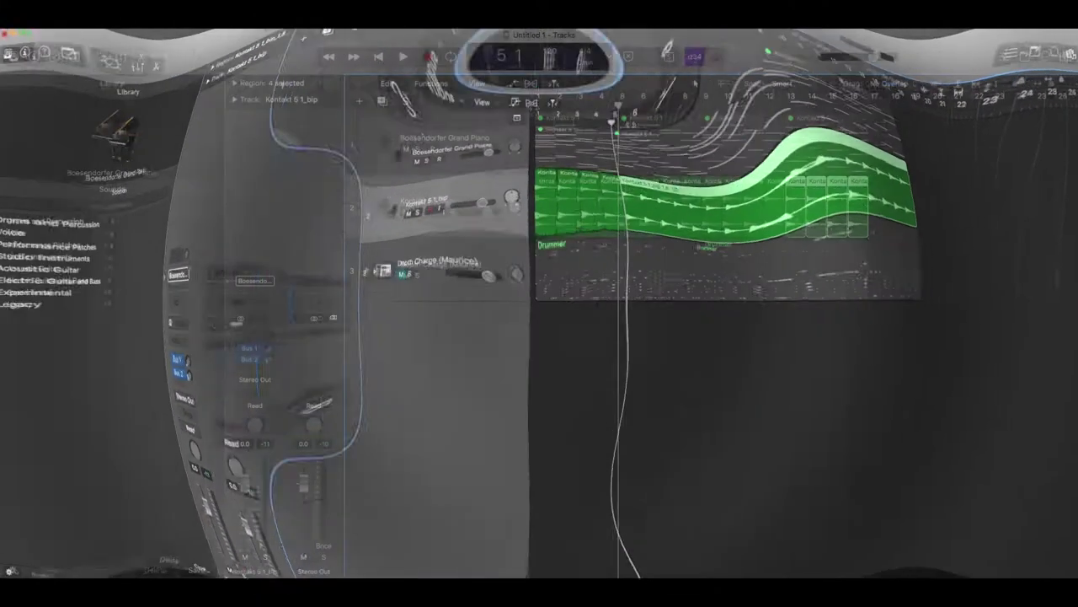
# Play the sliced piano audio track to check the cuts.
pyautogui.press('space')
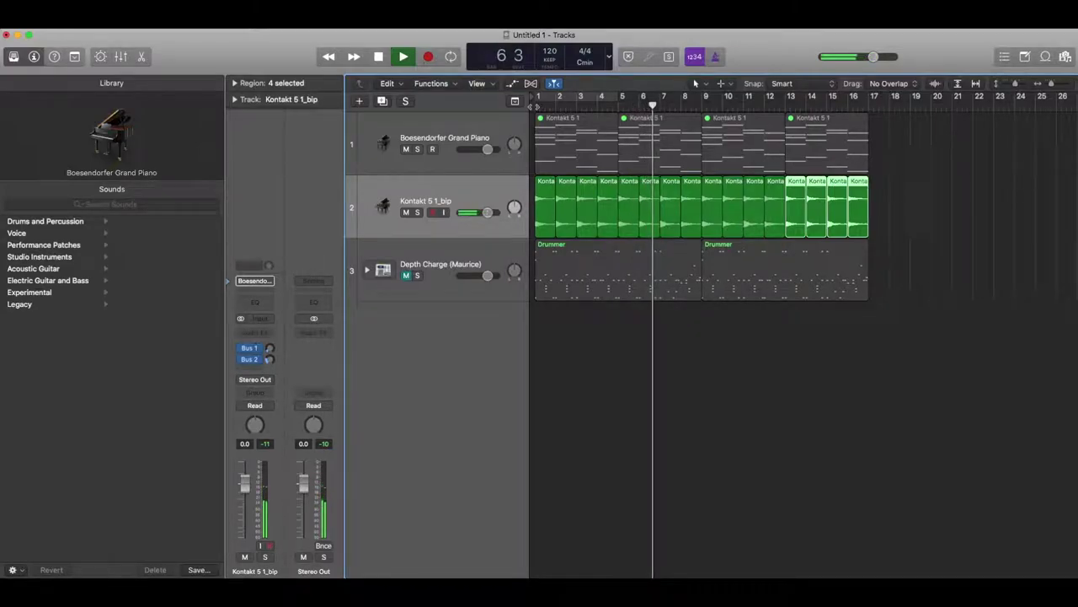
pyautogui.press('space')
# Select all slices on the bounced piano track and open the first one in the audio file editor.
pyautogui.moveTo(916, 212); pyautogui.dragTo(525, 206)
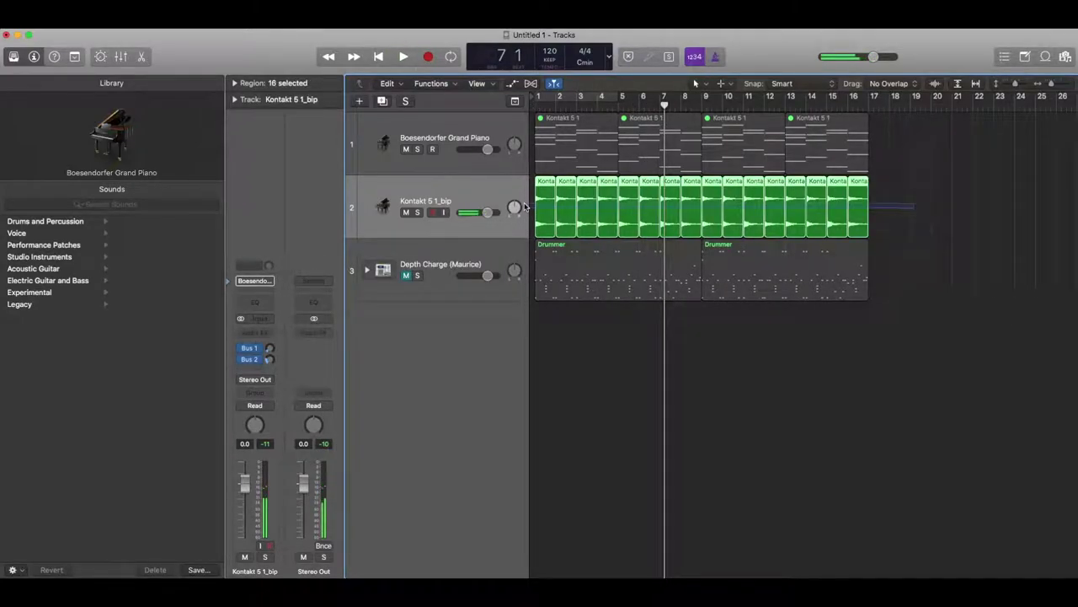
pyautogui.doubleClick(548, 213)
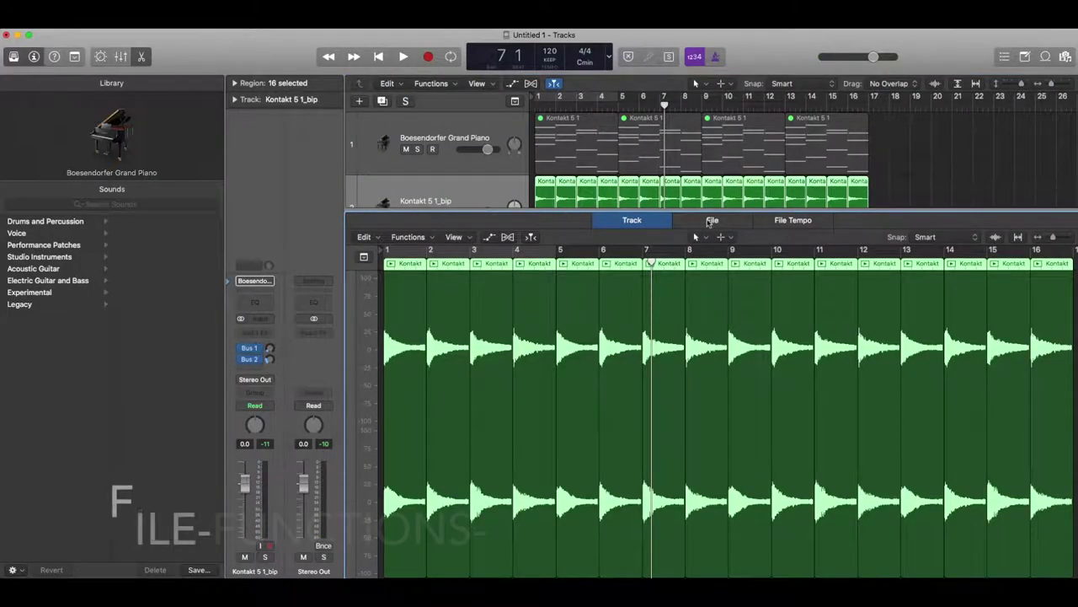
pyautogui.click(713, 220)
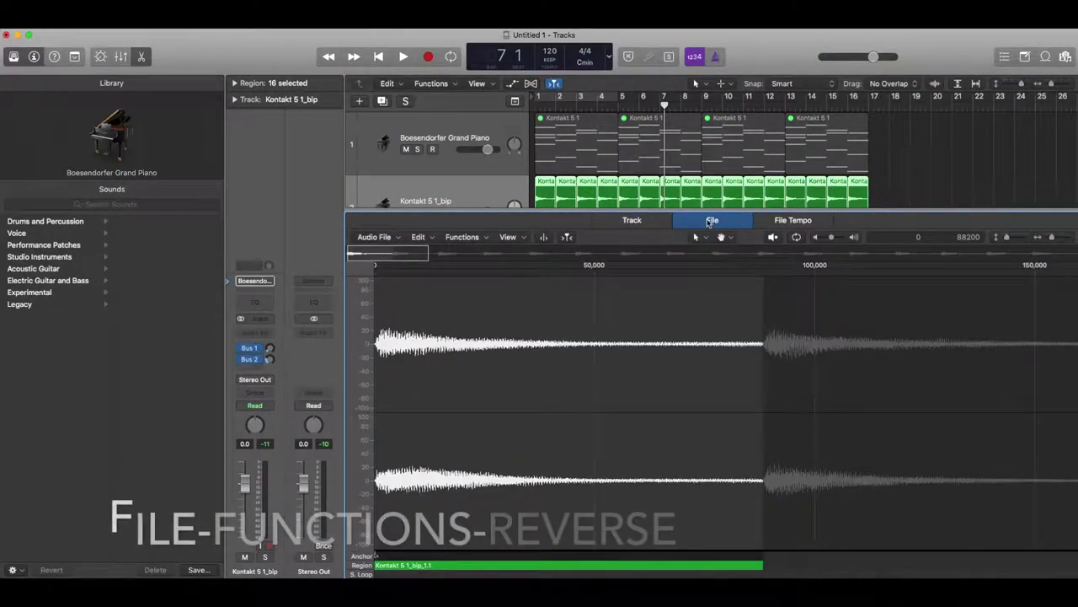
# Reverse the first and second slices of the bounced piano track in the audio file editor.
pyautogui.click(462, 236)
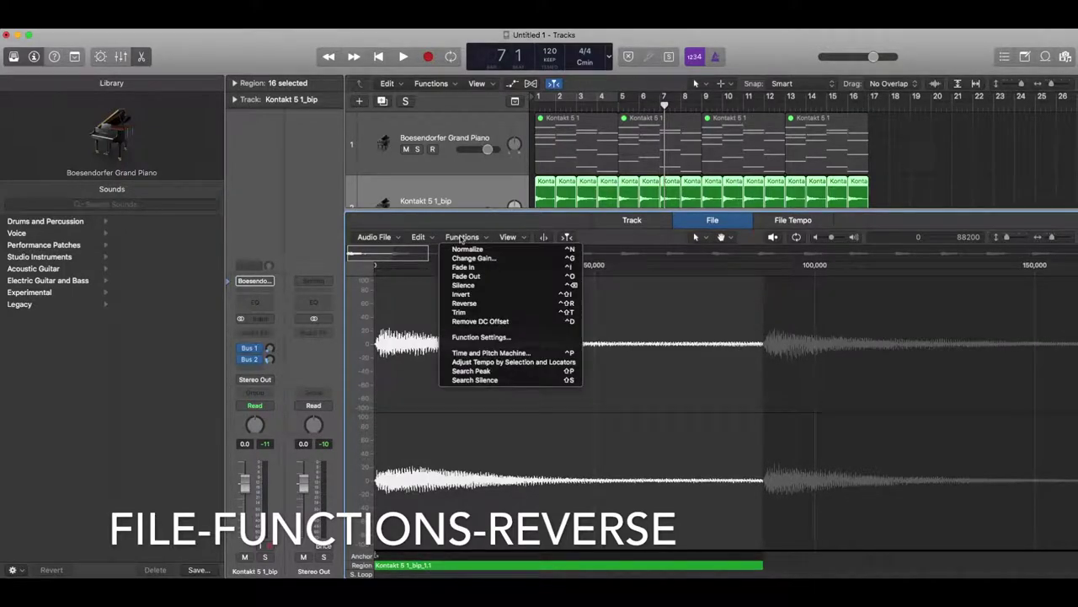
pyautogui.click(466, 304)
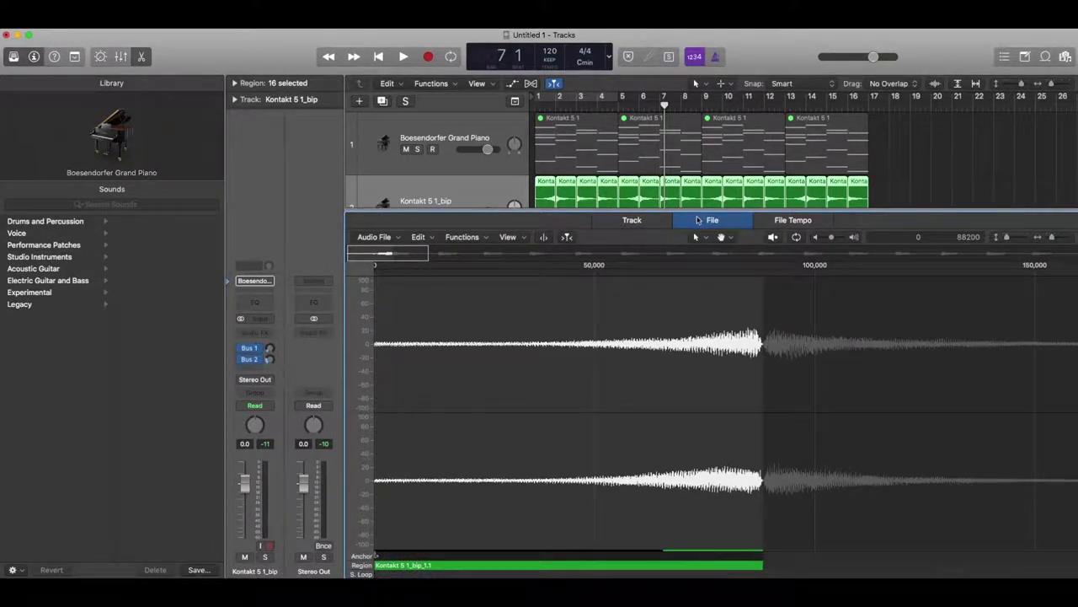
pyautogui.hscroll(5, 694, 327)
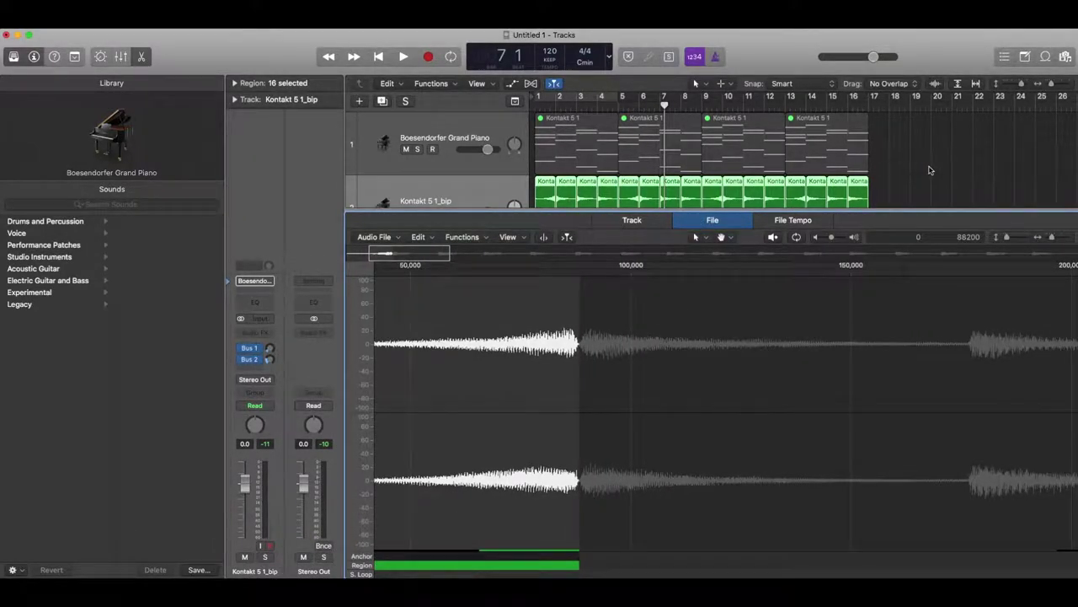
pyautogui.click(930, 170)
pyautogui.click(566, 200)
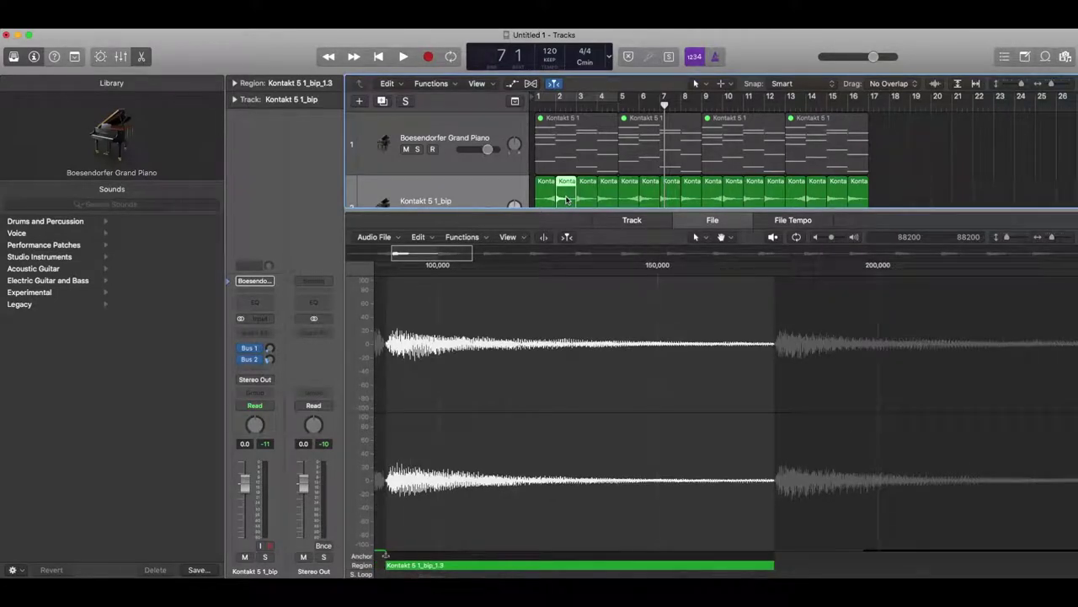
pyautogui.click(455, 238)
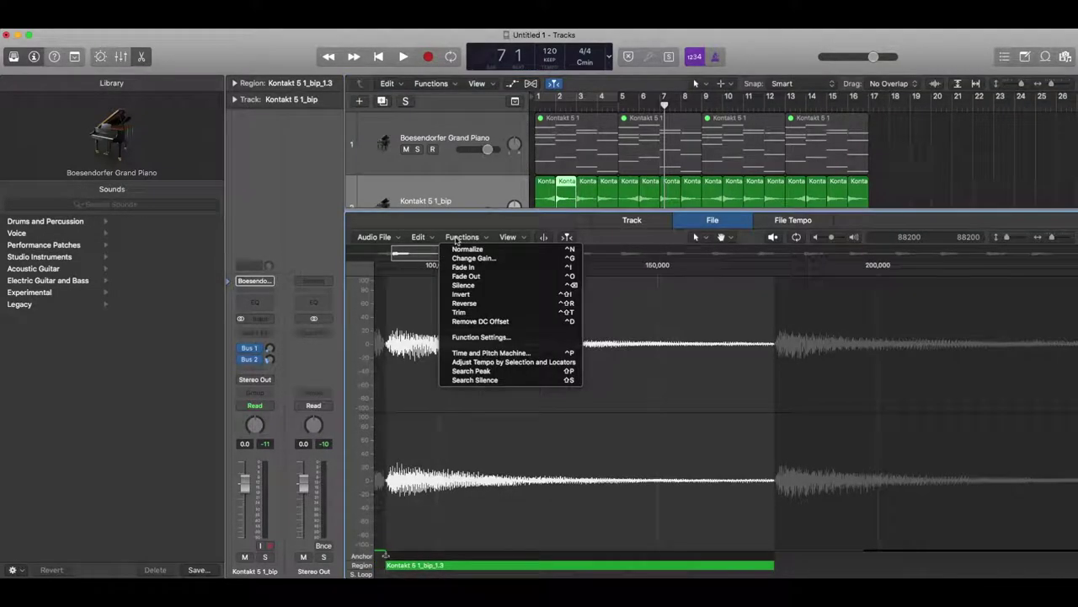
pyautogui.click(472, 302)
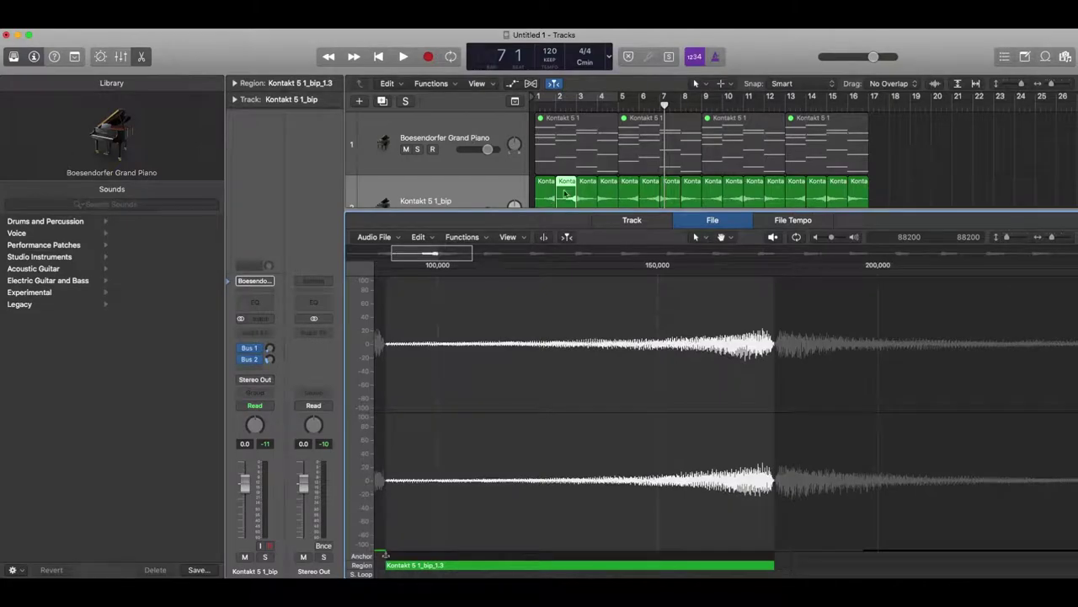
# Reverse the third and fourth slices of the bounced piano track in the audio file editor.
pyautogui.click(587, 199)
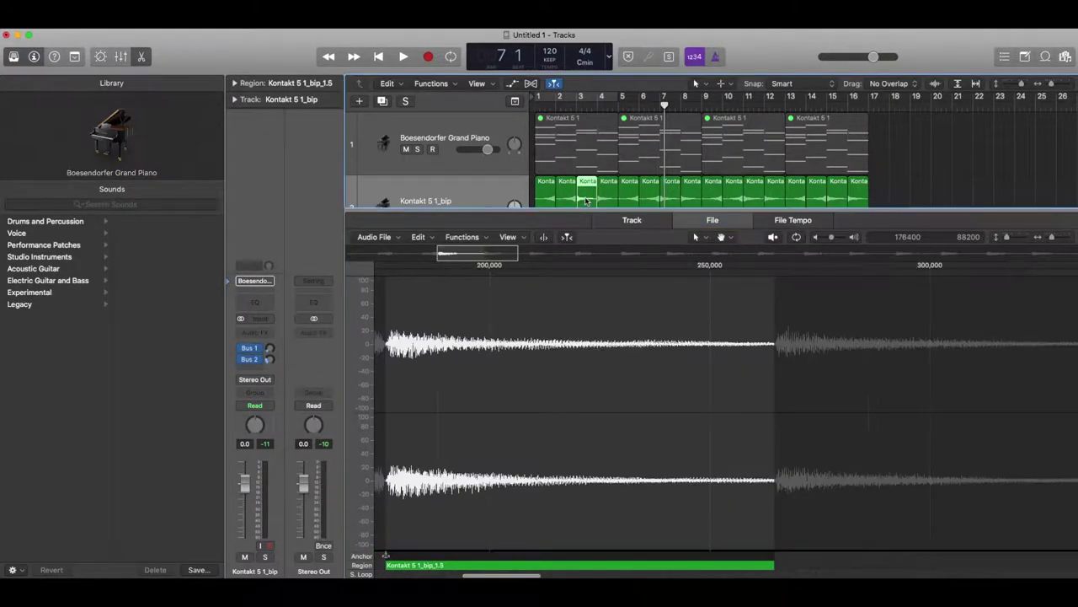
pyautogui.click(471, 236)
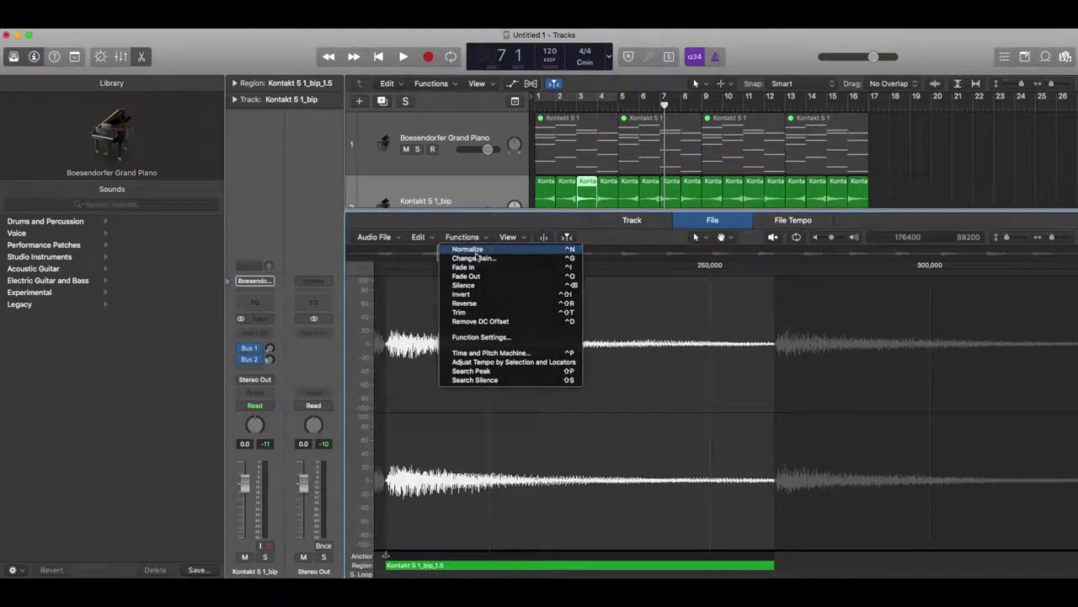
pyautogui.click(484, 302)
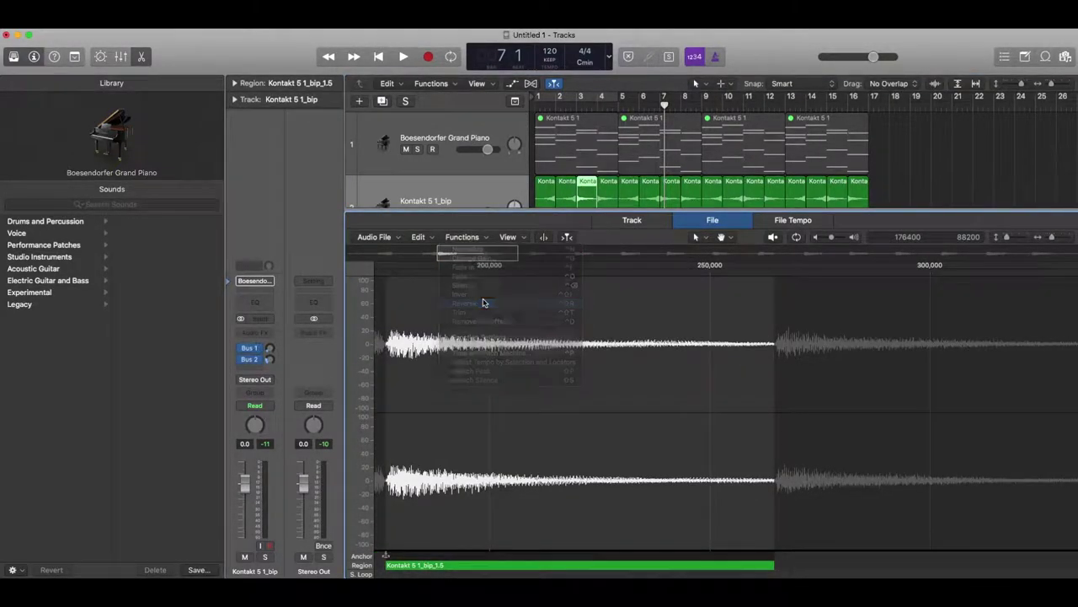
pyautogui.click(609, 201)
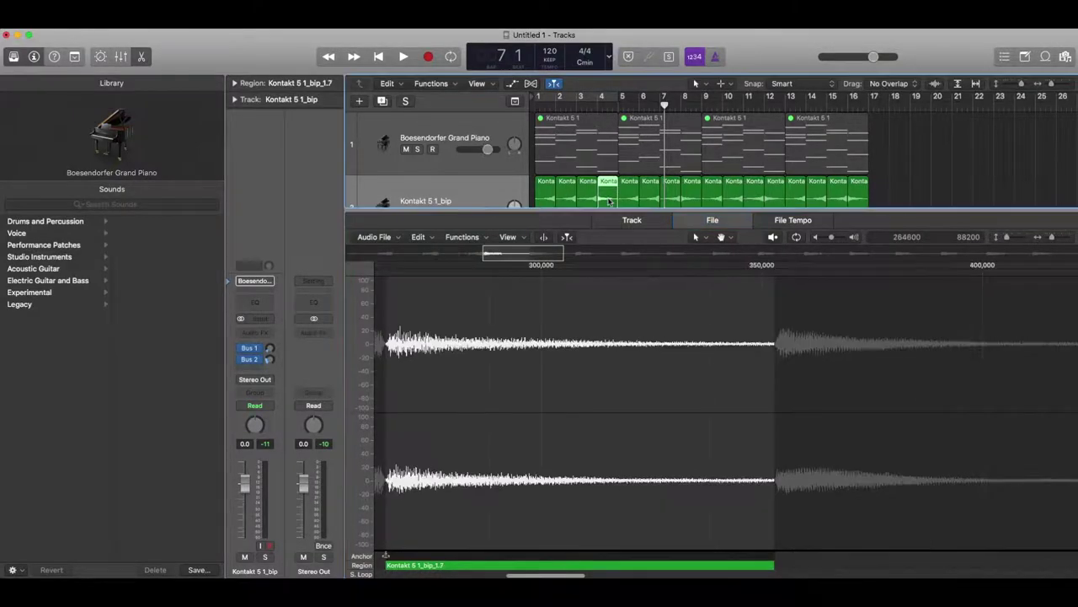
pyautogui.click(471, 238)
pyautogui.click(477, 309)
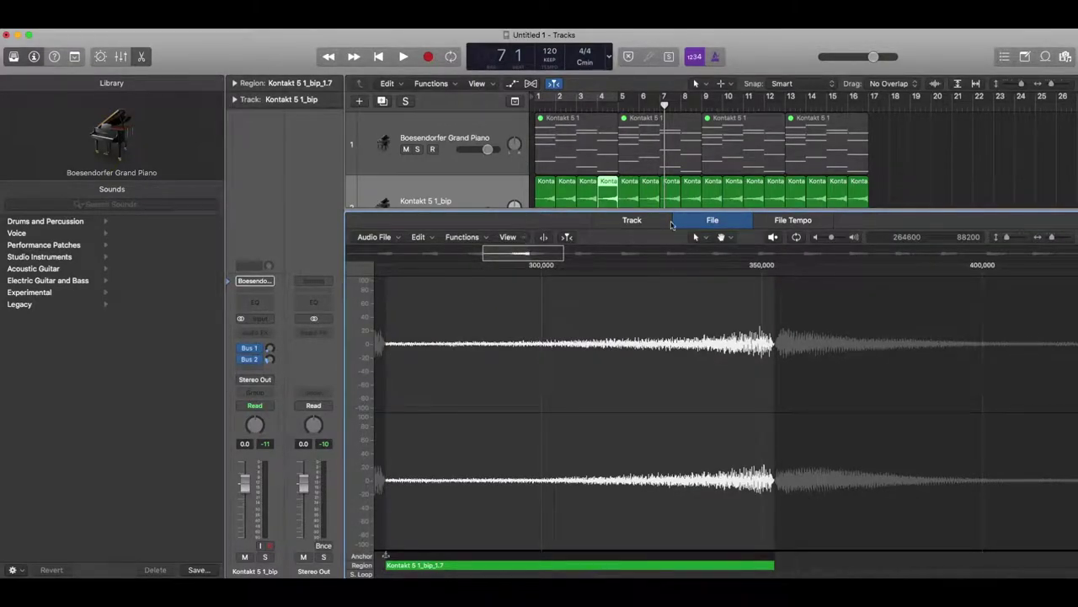
# Close the audio file editor and play the reversed piano slices from the start of the project.
pyautogui.press('e')
pyautogui.press('Return')
pyautogui.press('space')
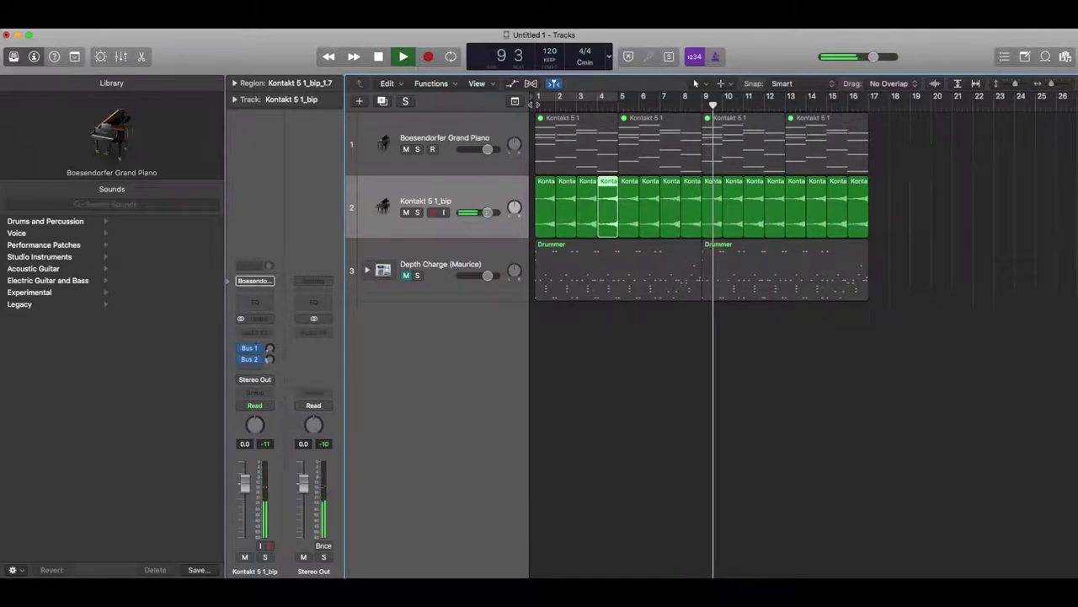
pyautogui.press('space')
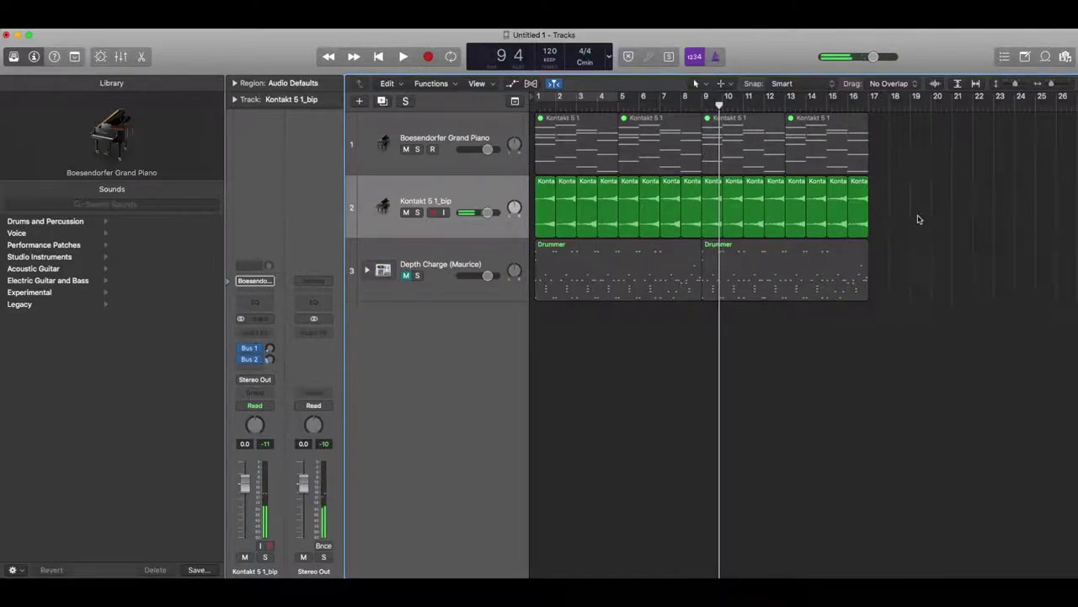
# Hide the library and set the Fade In of all slices on the bounced piano track to 1000.
pyautogui.moveTo(913, 217); pyautogui.dragTo(554, 203)
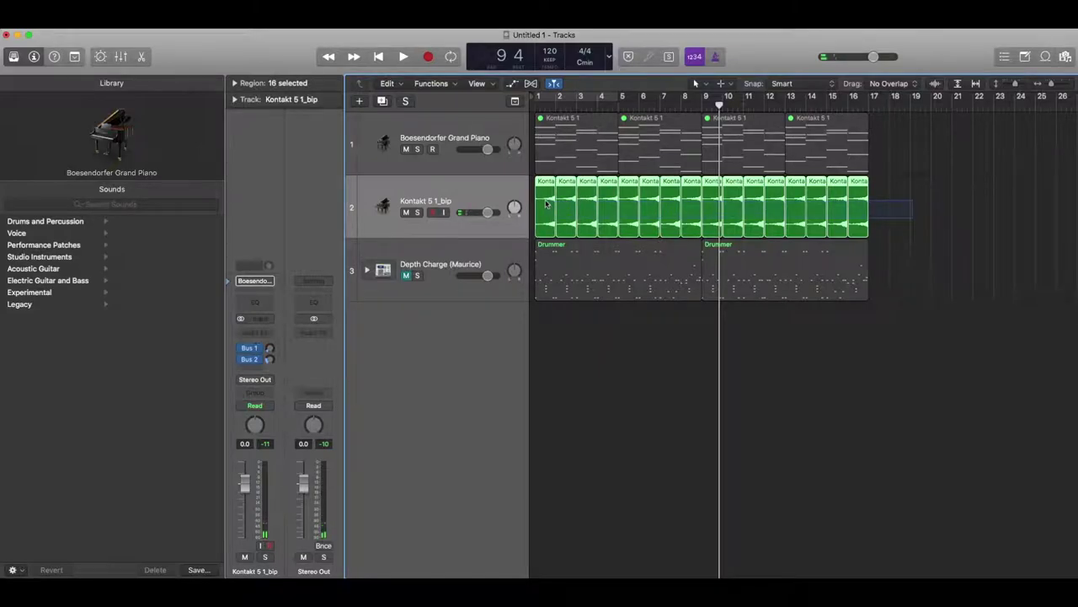
pyautogui.click(14, 57)
pyautogui.click(10, 58)
pyautogui.click(14, 57)
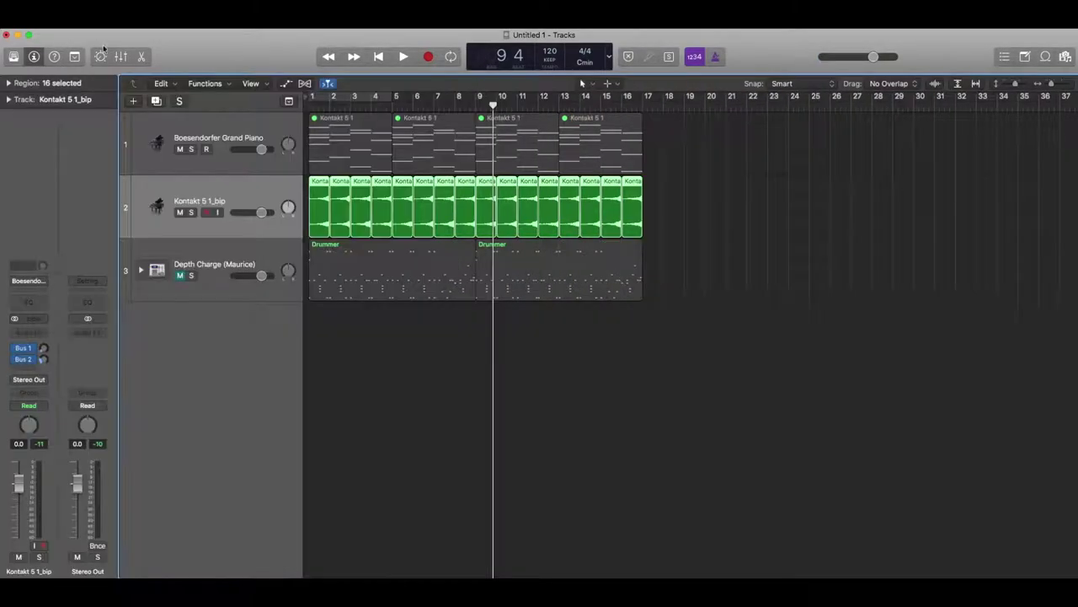
pyautogui.click(9, 99)
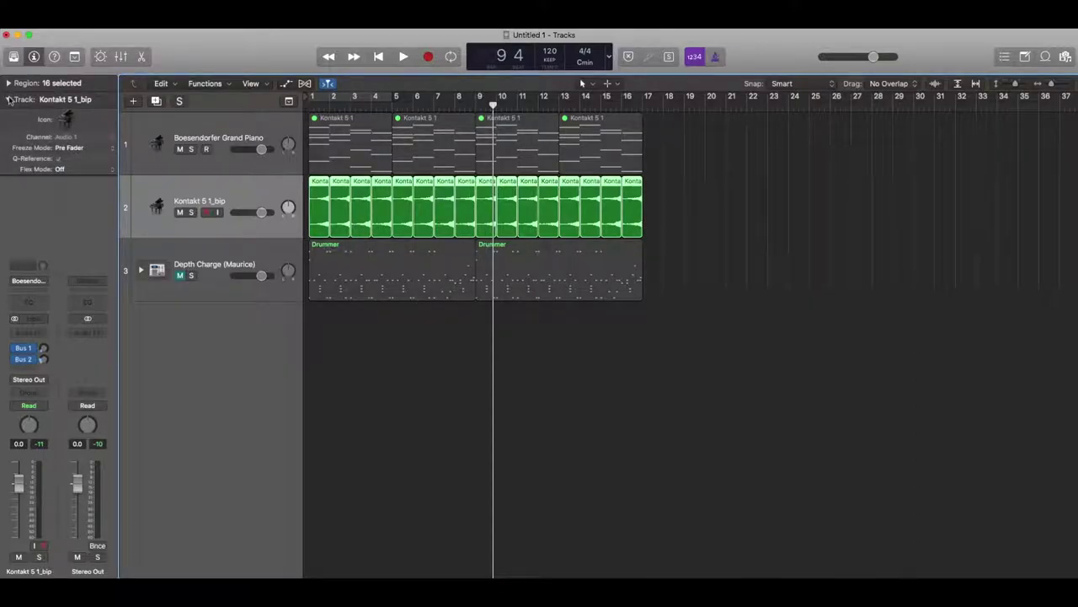
pyautogui.click(9, 83)
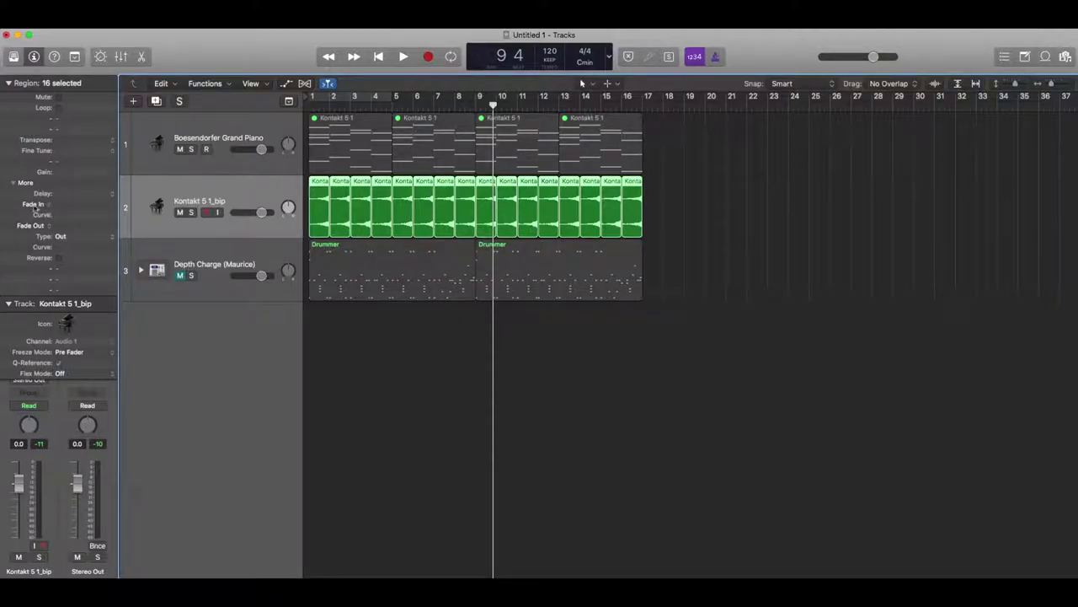
pyautogui.doubleClick(61, 205)
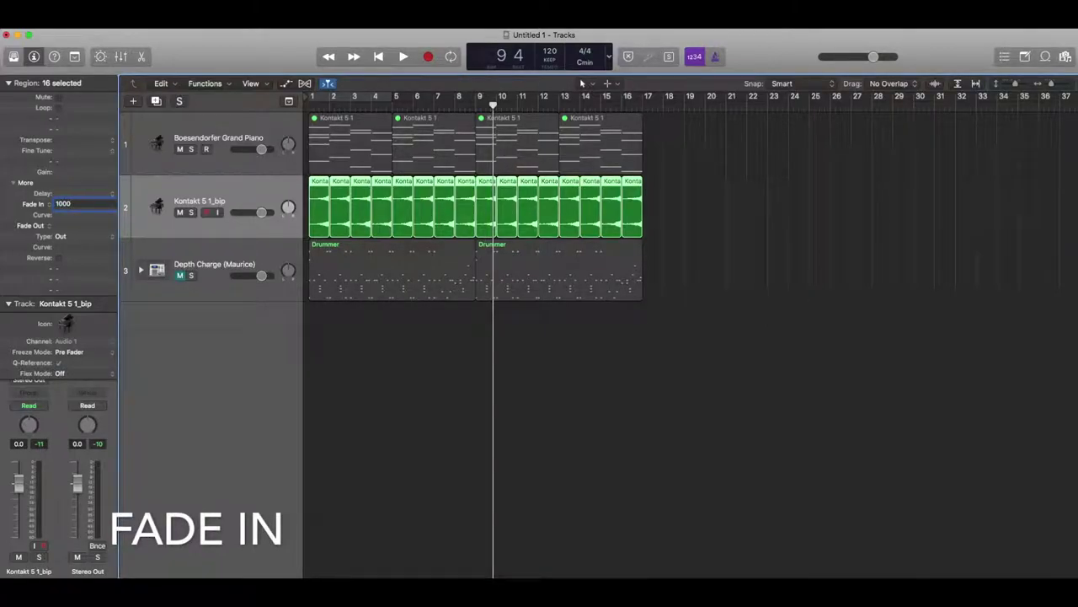
pyautogui.press('Return')
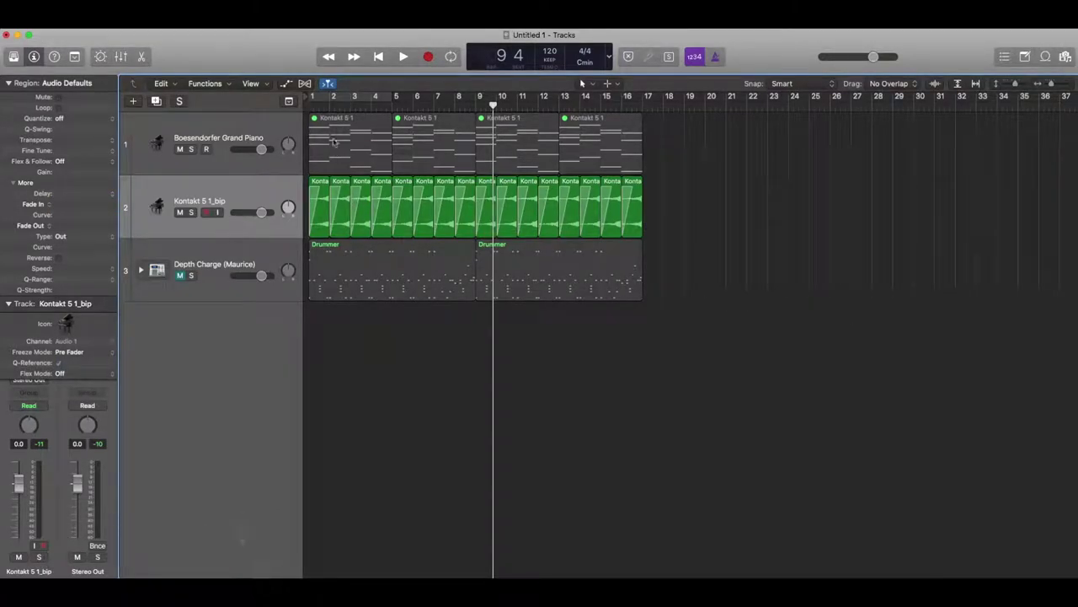
# Play the reversed slices from the start to hear the fade-ins.
pyautogui.press('Return')
pyautogui.press('space')
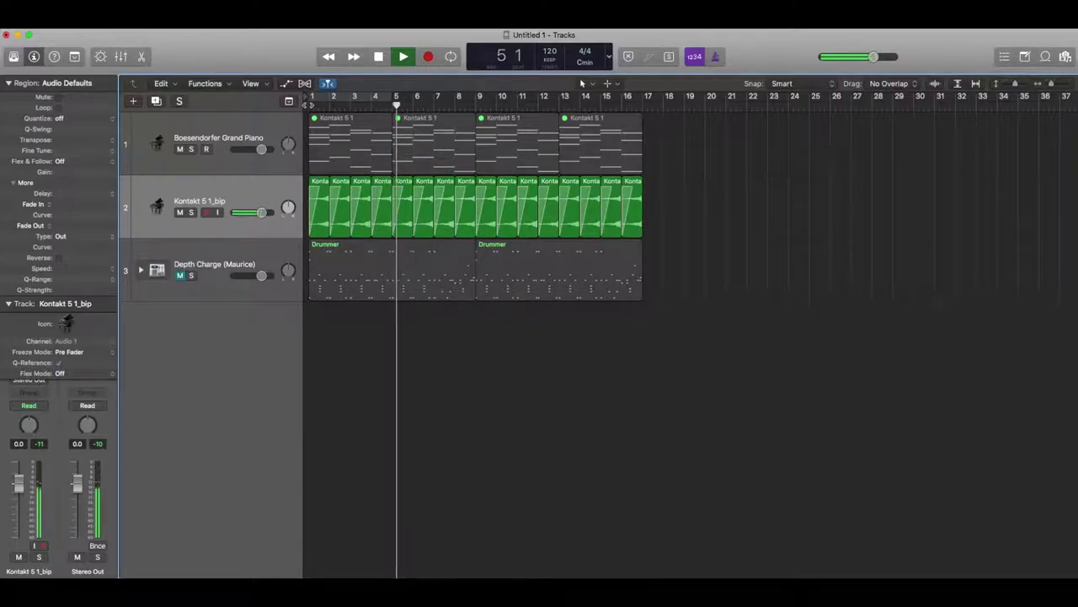
pyautogui.press('space')
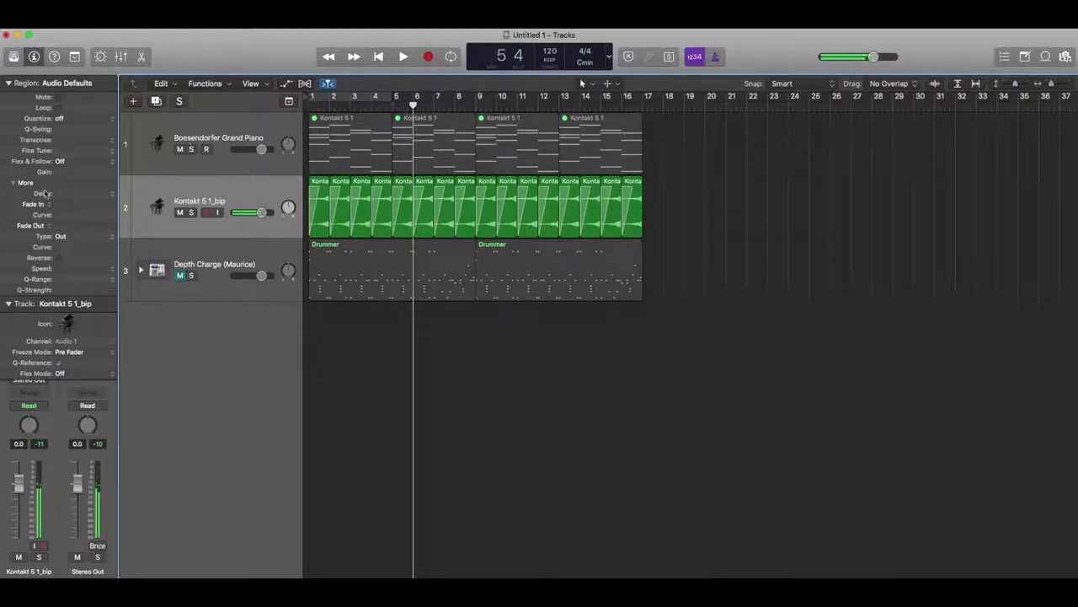
# Set the Fade Out of all slices on the bounced piano track to 100.
pyautogui.click(126, 226)
pyautogui.doubleClick(61, 226)
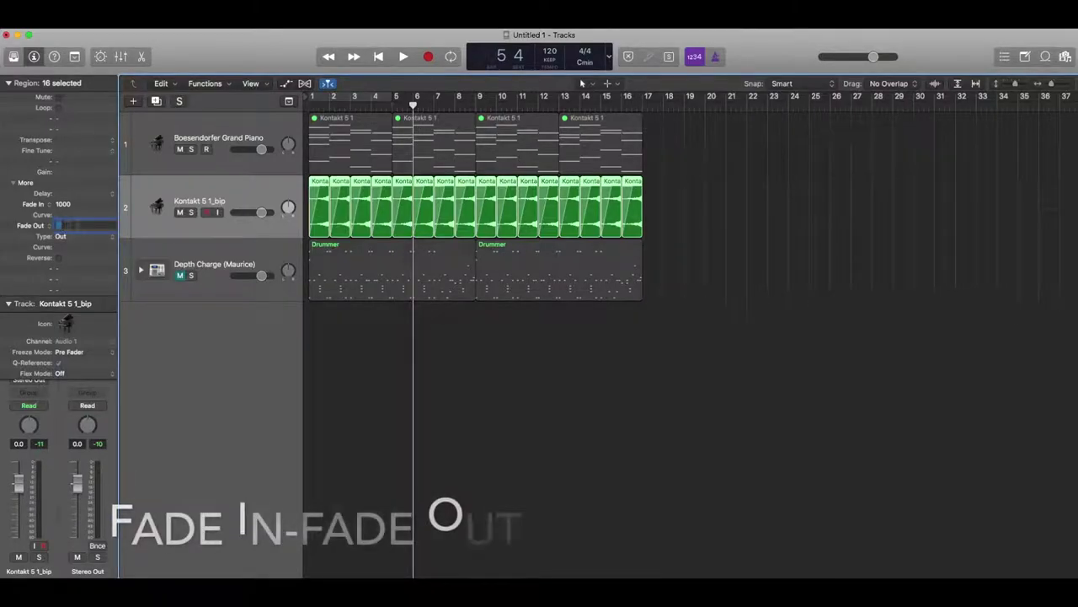
pyautogui.write('100')
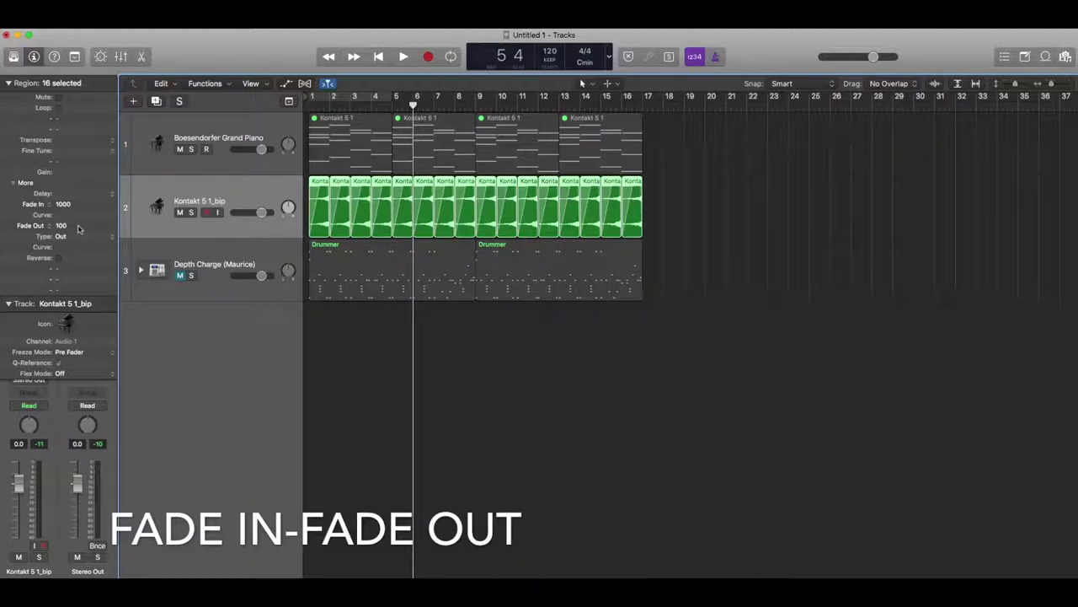
# Examine the fades on the piano slices and play them from the start to hear the fade-ins with the fade-outs.
pyautogui.press('super+Right')
pyautogui.press('super+Right')
pyautogui.press('super+Right')
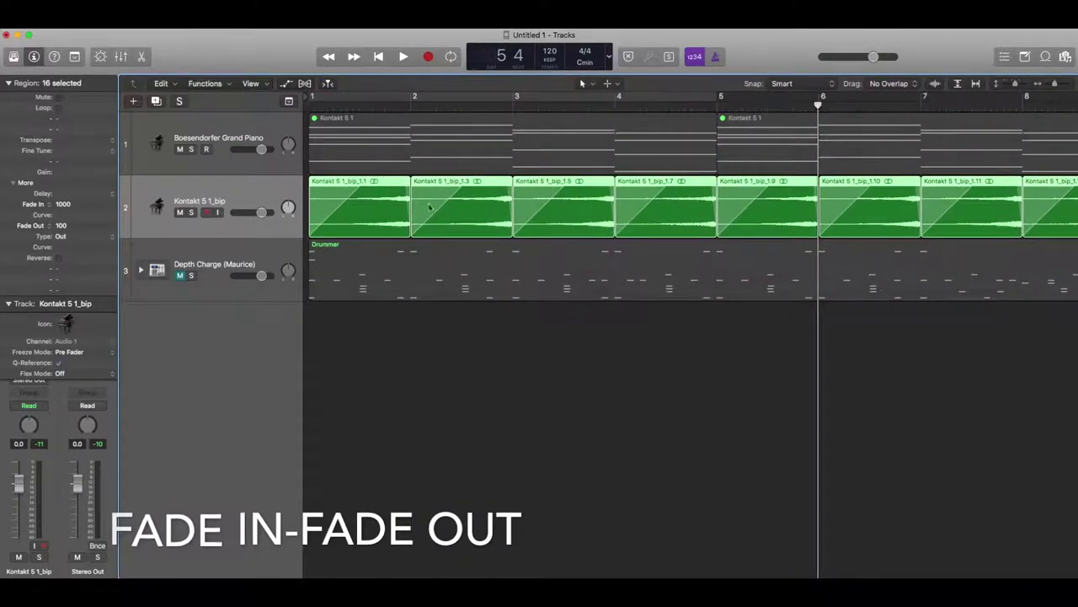
pyautogui.press('Return')
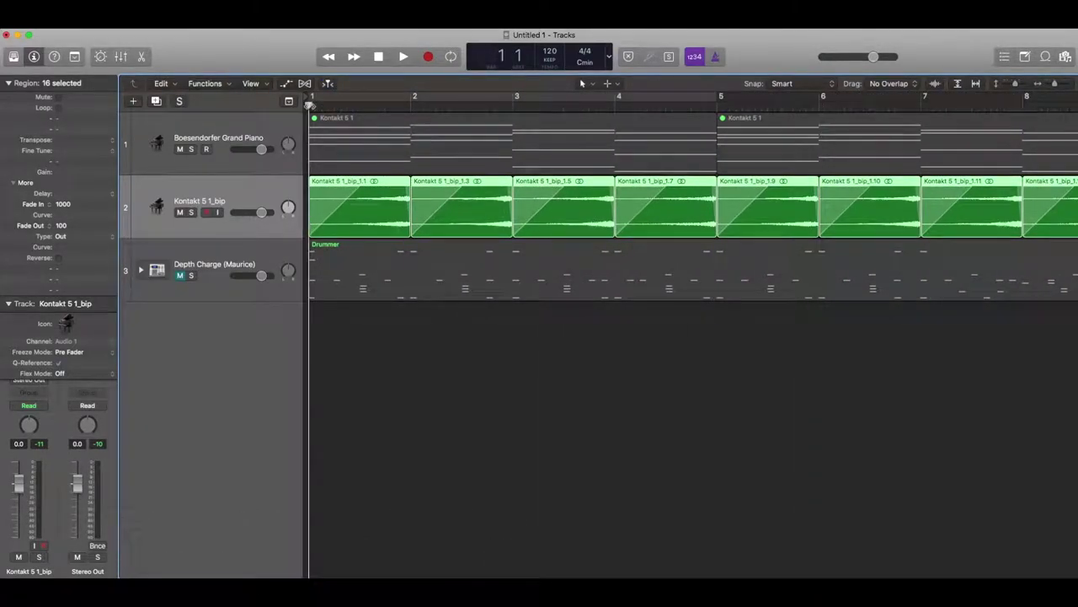
pyautogui.press('space')
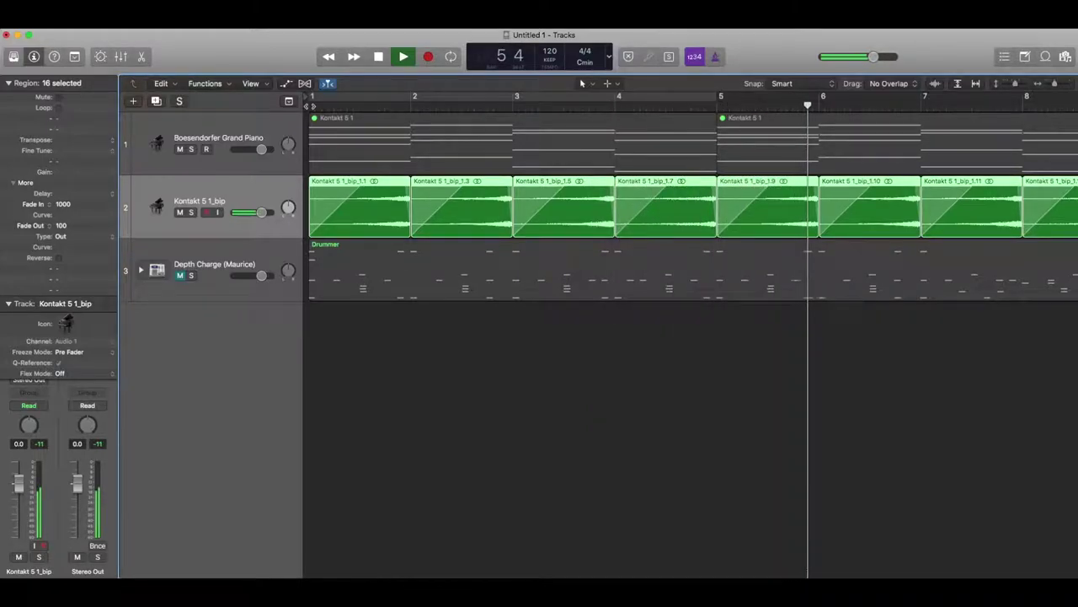
pyautogui.press('space')
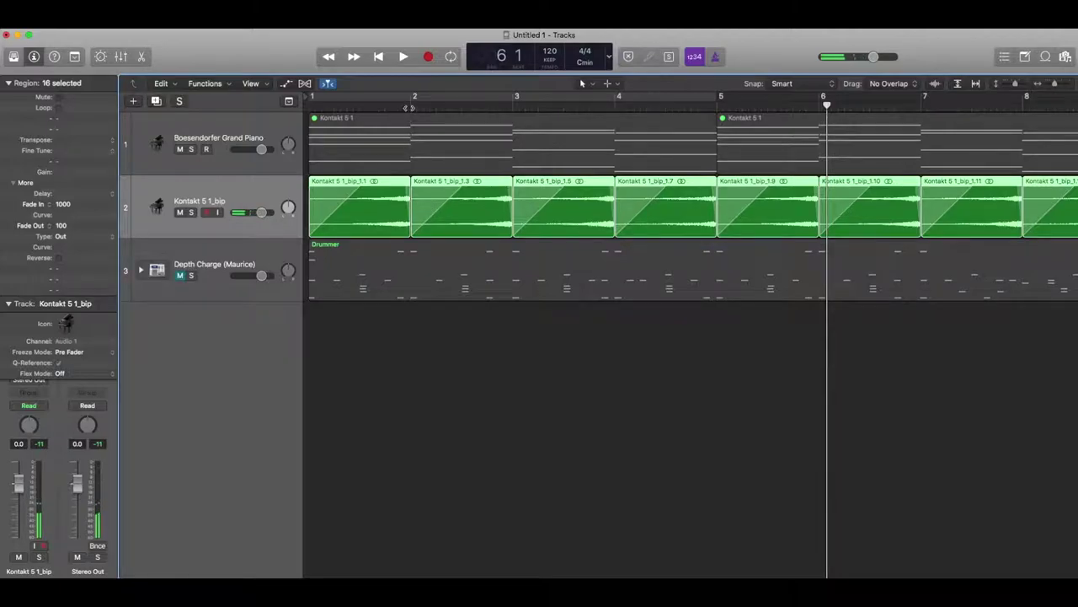
# Place the playhead at bar 2 and trim about a sixteenth note off the end of all selected piano slices.
pyautogui.click(410, 106)
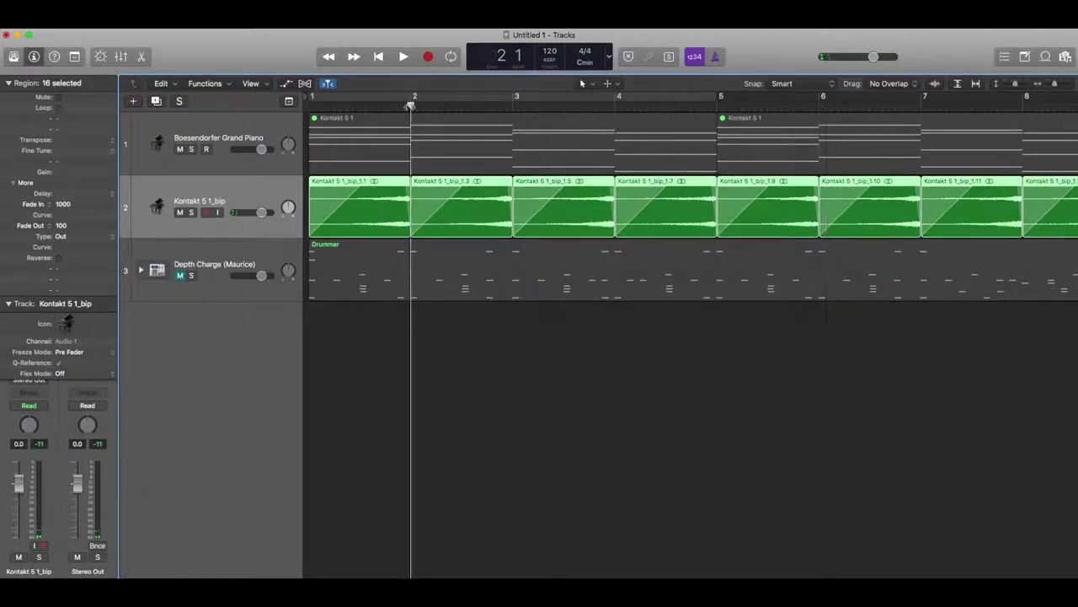
pyautogui.press('super+Right')
pyautogui.press('super+Right')
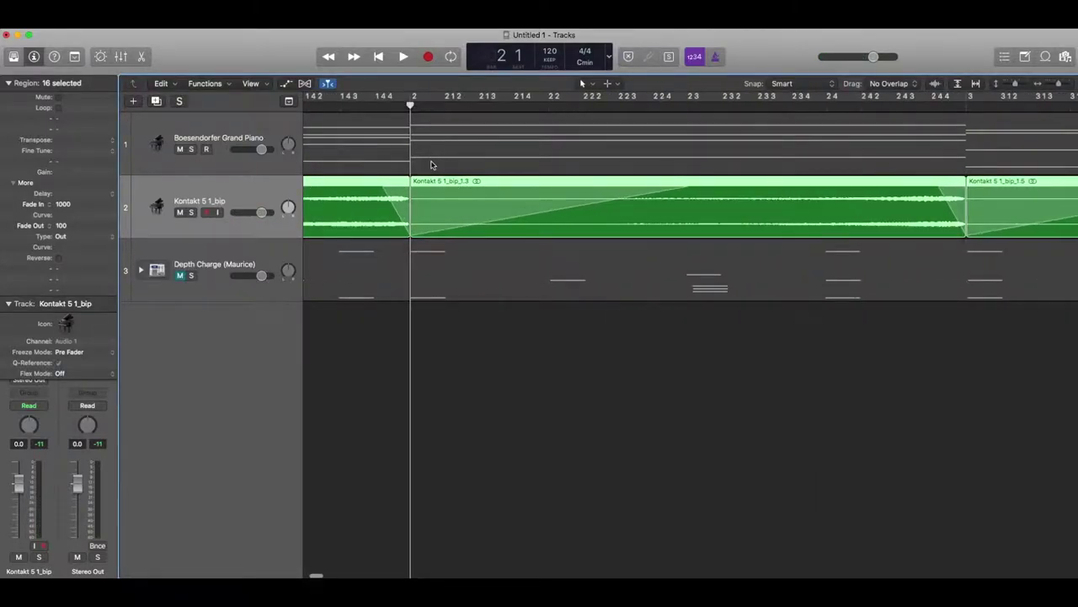
pyautogui.moveTo(406, 208); pyautogui.dragTo(374, 208)
# Move all trimmed piano slices about a sixteenth note later so that each one ends on its bar line.
pyautogui.press('super+Left')
pyautogui.press('super+Left')
pyautogui.press('super+Left')
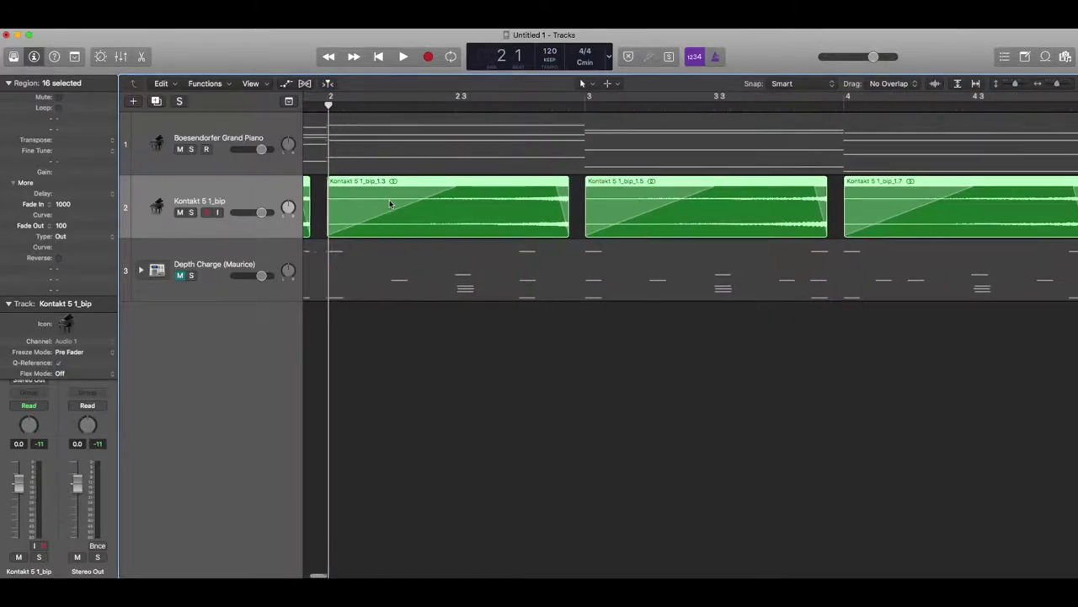
pyautogui.hscroll(-5, 394, 205)
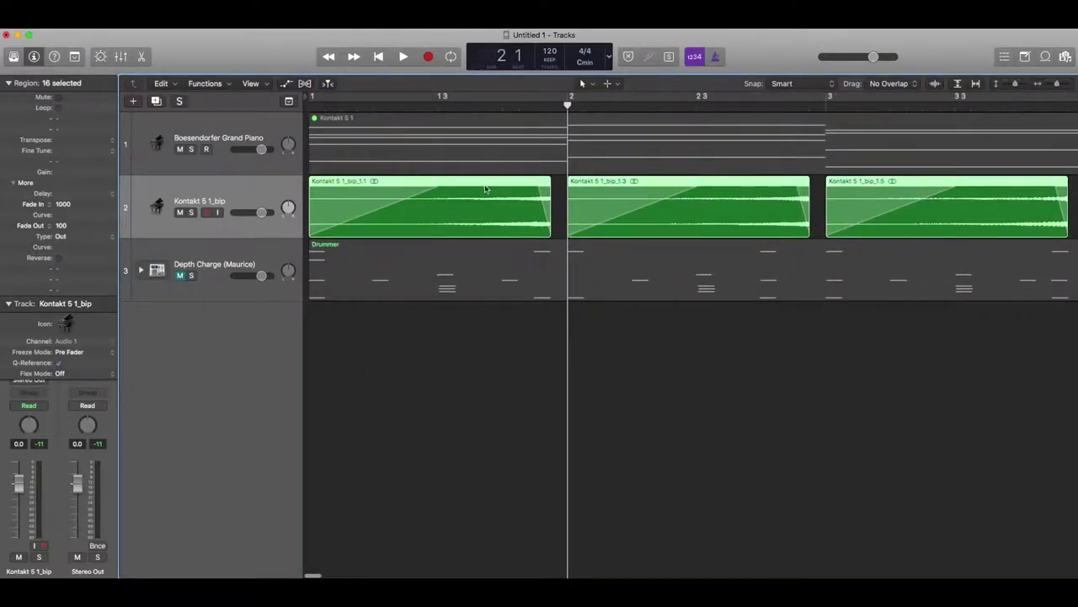
pyautogui.moveTo(485, 184); pyautogui.dragTo(500, 183)
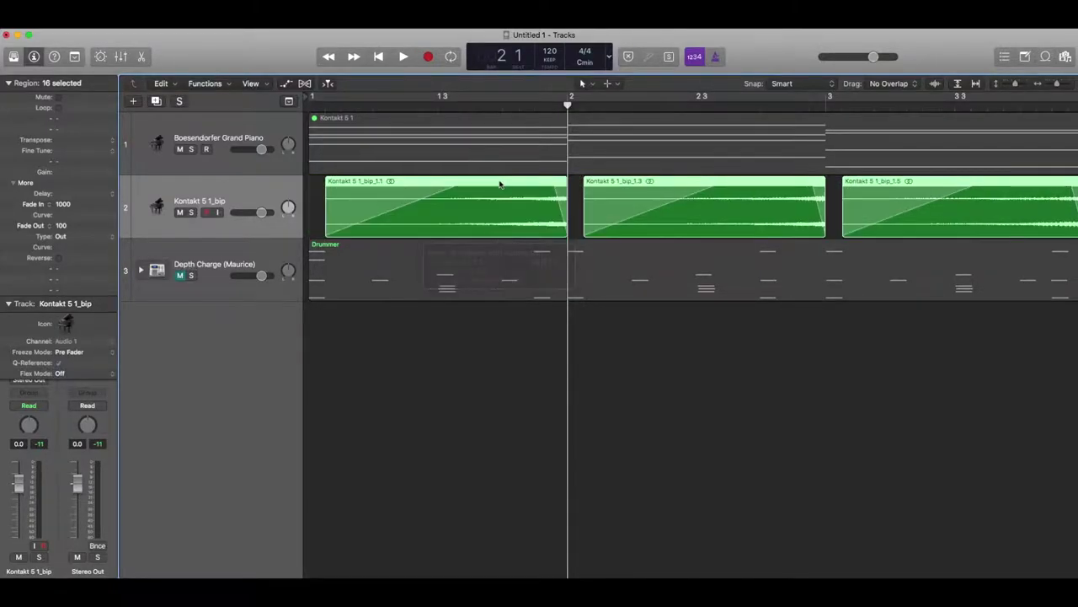
# Unmute the four MIDI regions on the Boesendorfer Grand Piano track and play them together with the reversed slices from bar 1.
pyautogui.press('super+Left')
pyautogui.press('super+Left')
pyautogui.press('super+Left')
pyautogui.press('super+Left')
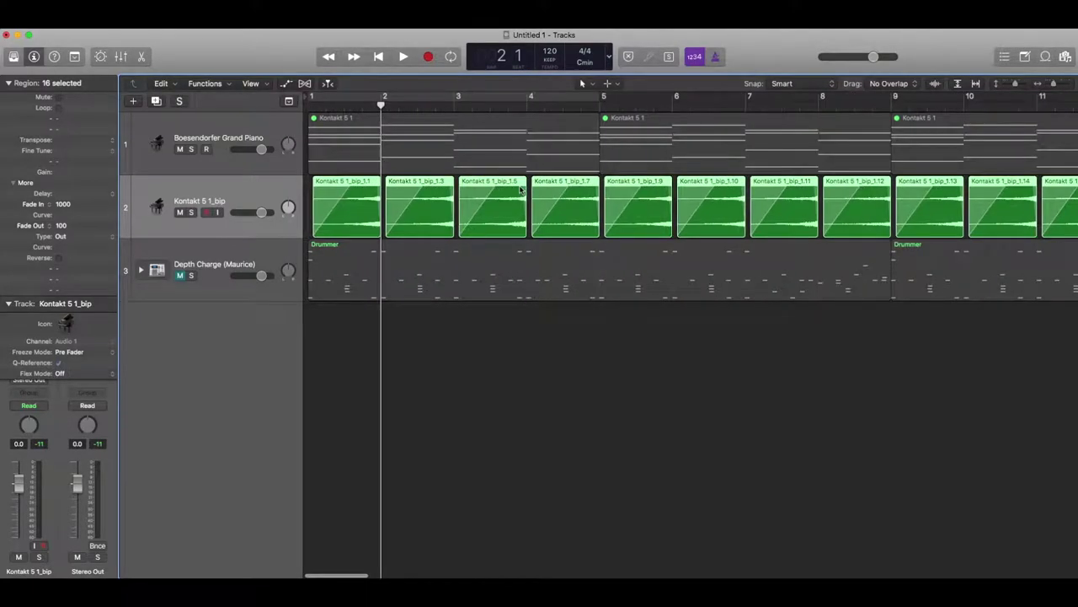
pyautogui.press('super+Left')
pyautogui.press('super+Left')
pyautogui.moveTo(986, 149); pyautogui.dragTo(364, 147)
pyautogui.rightClick(367, 141)
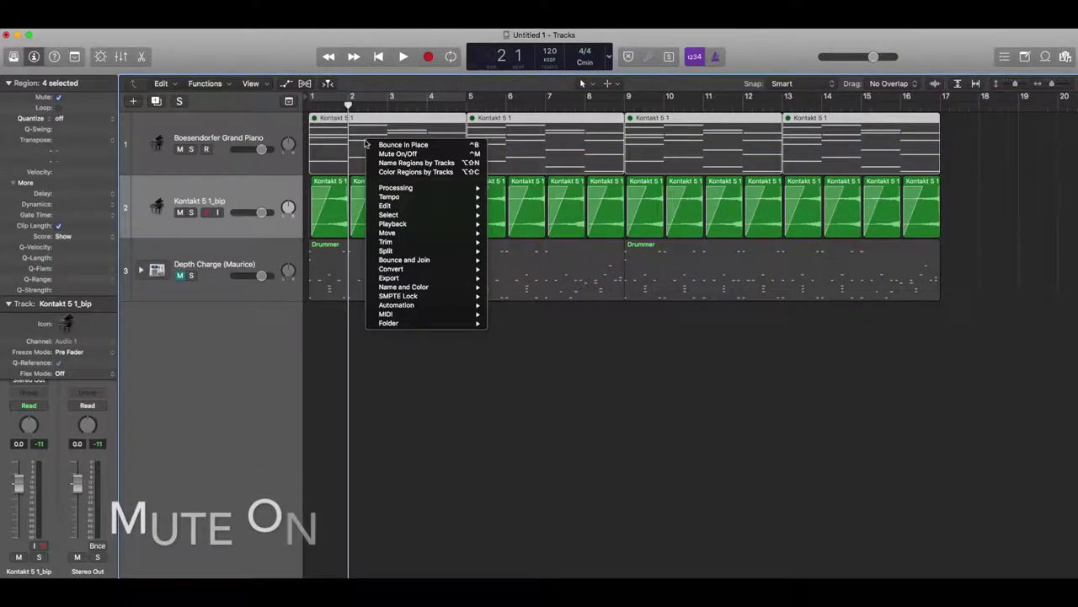
pyautogui.click(404, 155)
pyautogui.click(309, 101)
pyautogui.press('space')
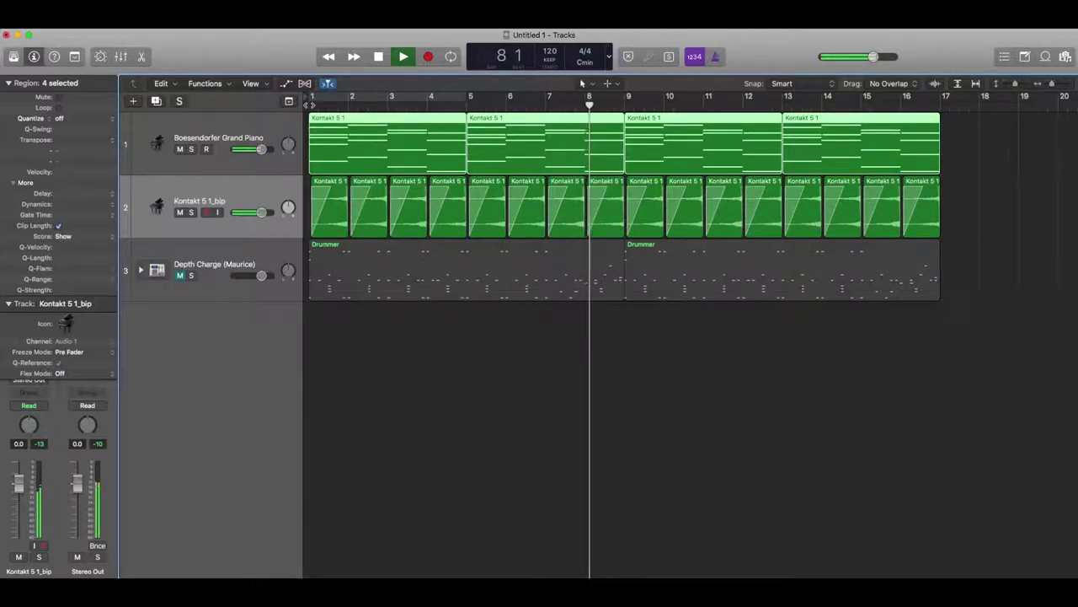
# Select all regions on the three tracks and move them four bars later so that they start at bar 5.
pyautogui.moveTo(657, 397); pyautogui.dragTo(338, 147)
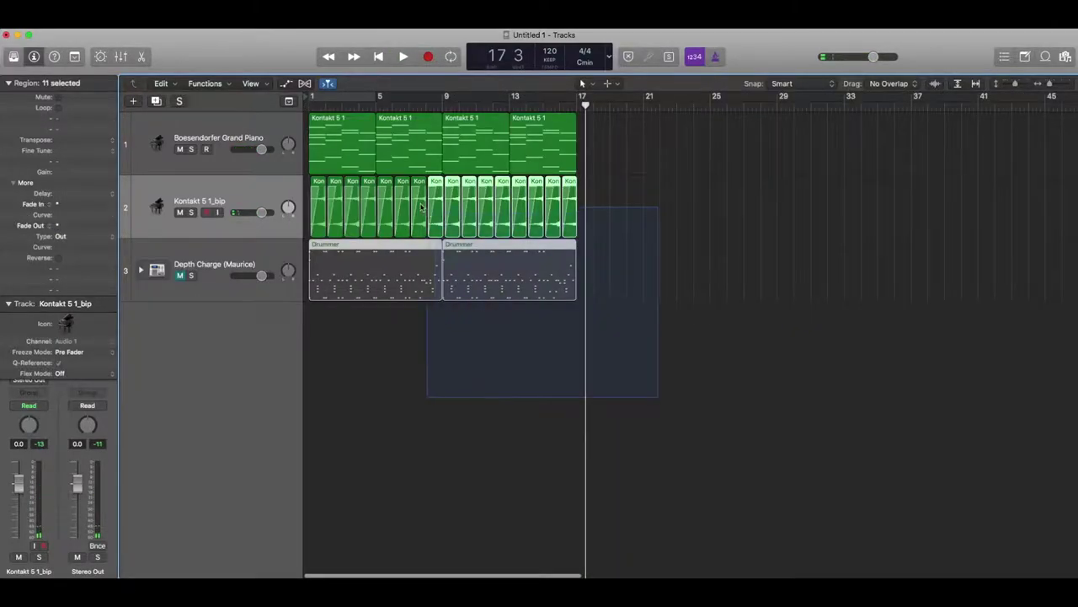
pyautogui.moveTo(659, 368); pyautogui.dragTo(390, 119)
pyautogui.click(521, 334)
# Copy the last reversed piano slice to bar 4 as a lead-in, and play the arrangement from that slice.
pyautogui.click(639, 219)
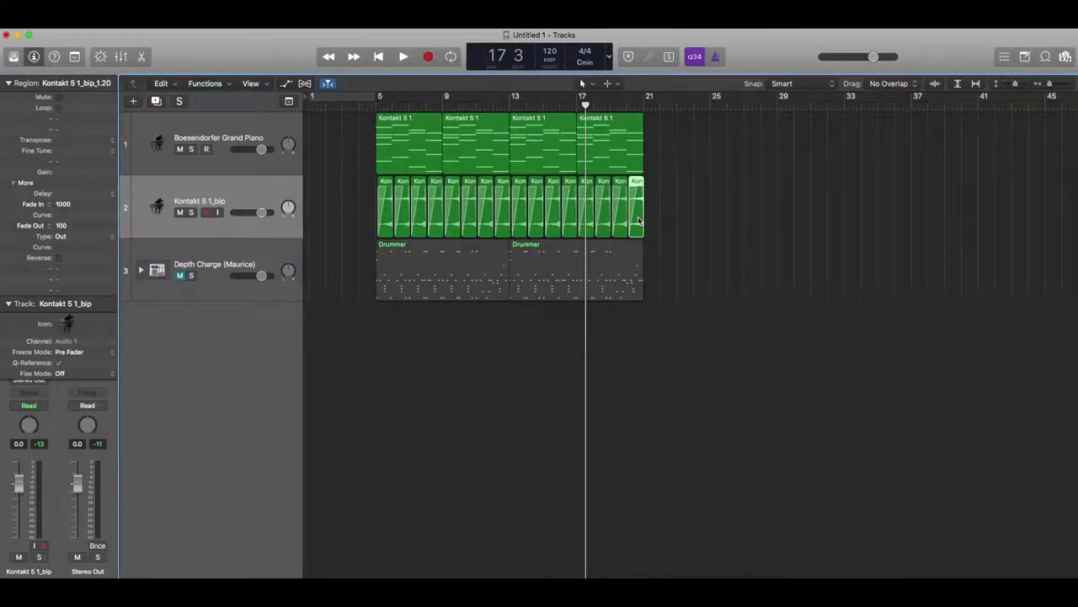
pyautogui.moveTo(638, 222); pyautogui.dragTo(372, 221)
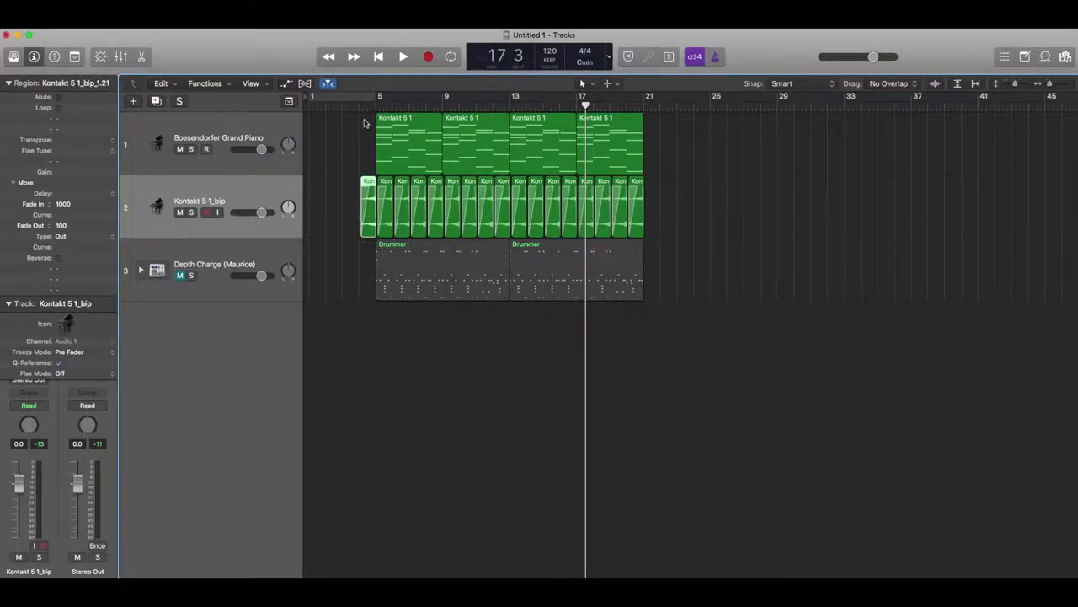
pyautogui.hotkey('shift', 'space')
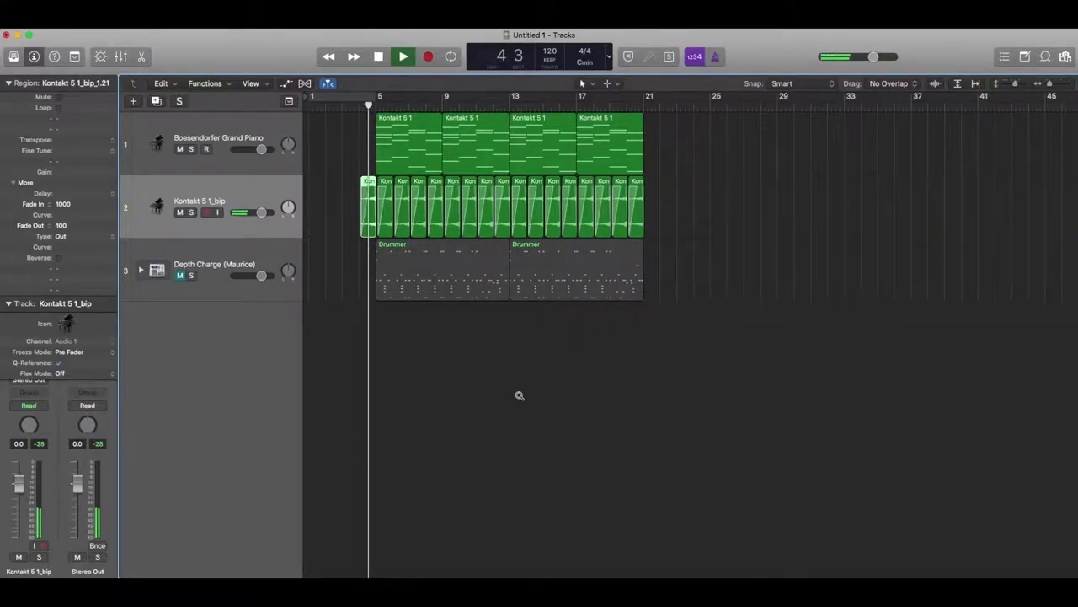
pyautogui.keyDown('ctrl'); pyautogui.keyDown('alt'); pyautogui.click(517, 396); pyautogui.keyUp('alt'); pyautogui.keyUp('ctrl')
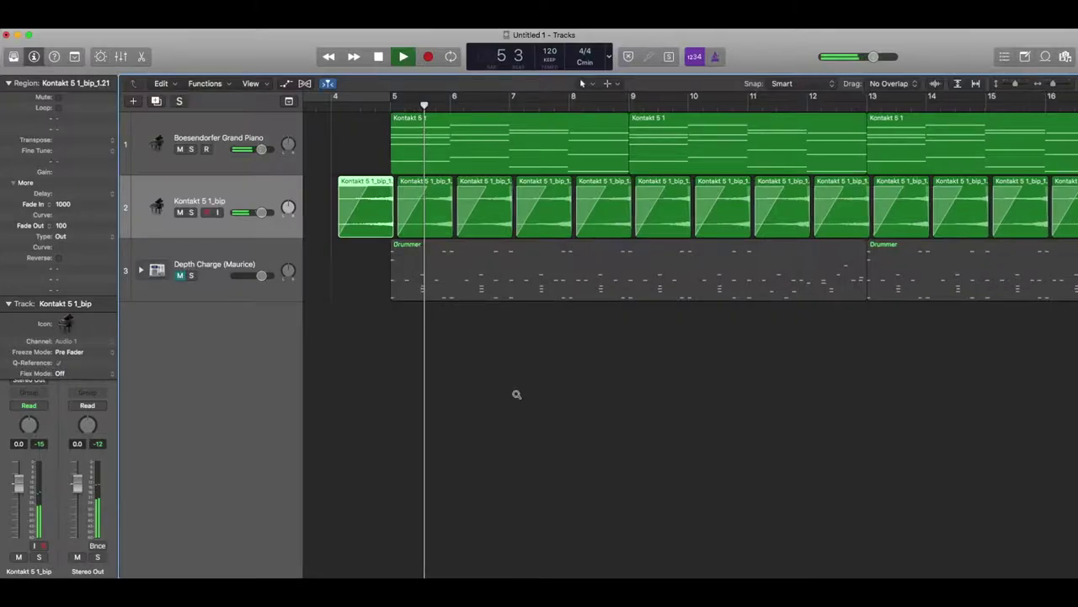
pyautogui.keyDown('ctrl'); pyautogui.keyDown('alt'); pyautogui.click(516, 395); pyautogui.keyUp('alt'); pyautogui.keyUp('ctrl')
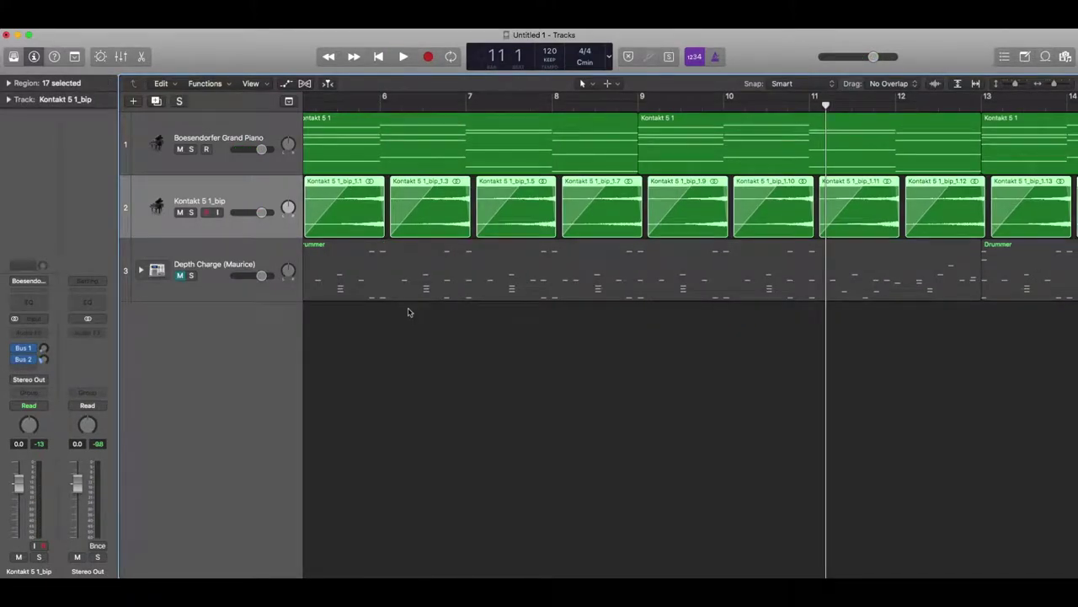
# Show the mixer and remove the Bus 1 and Bus 2 sends from the Boesendorfer Grand Piano channel.
pyautogui.press('x')
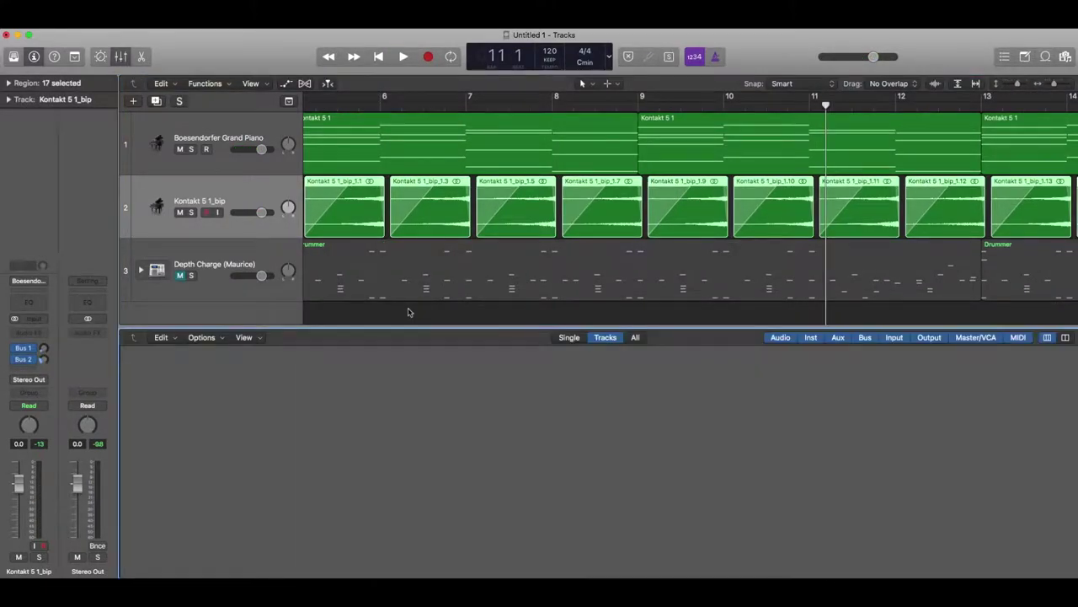
pyautogui.scroll(3, 350, 430)
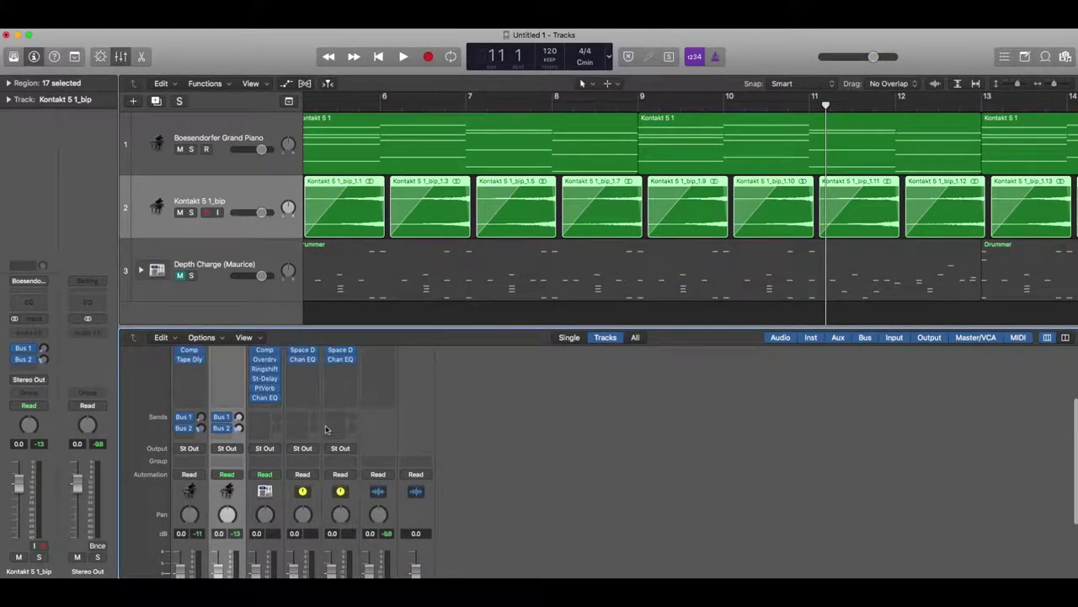
pyautogui.click(190, 419)
pyautogui.click(202, 466)
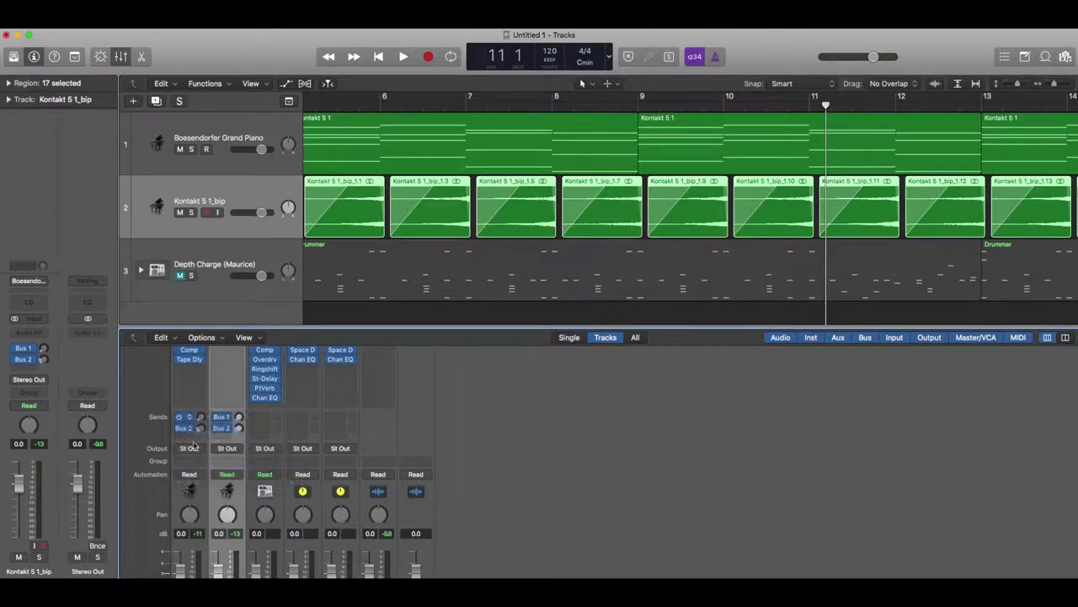
pyautogui.click(191, 429)
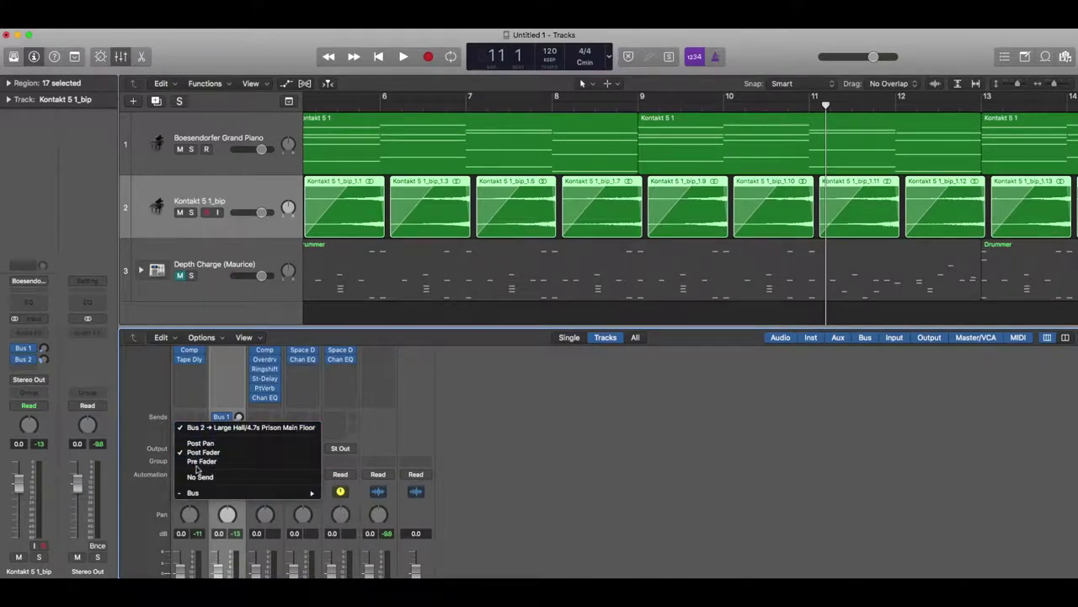
pyautogui.click(215, 428)
# Remove the Bus 1 and Bus 2 sends from the Kontakt 5 1_bip channel.
pyautogui.click(226, 418)
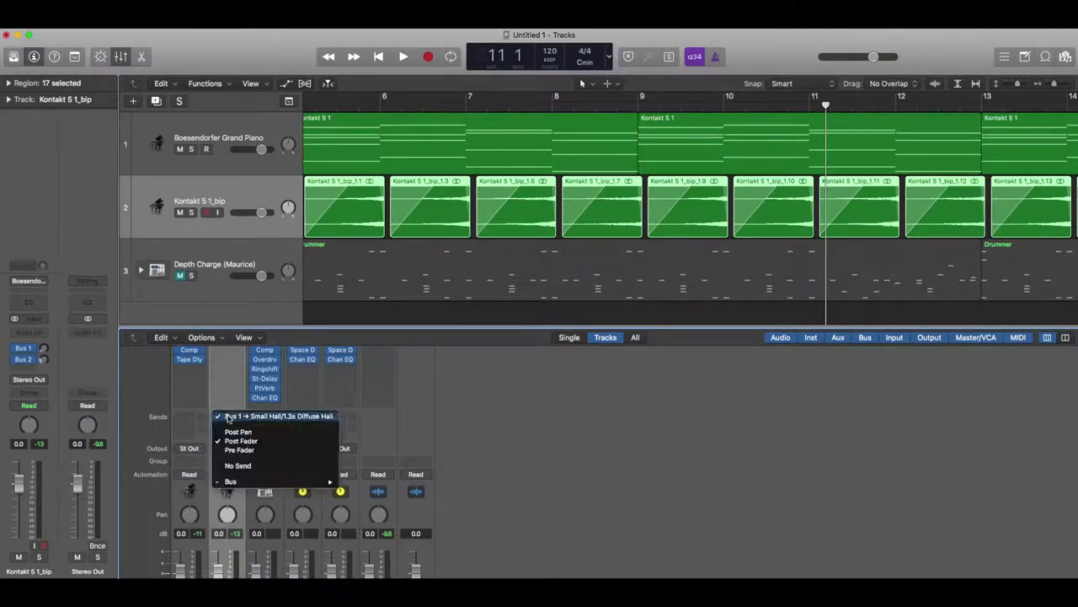
pyautogui.click(236, 466)
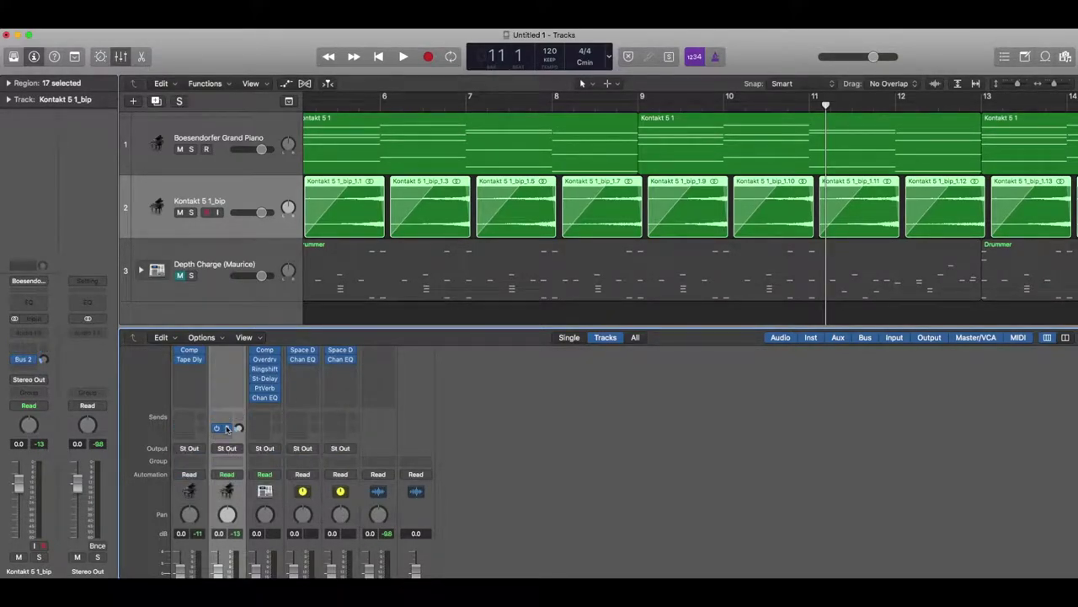
pyautogui.click(228, 429)
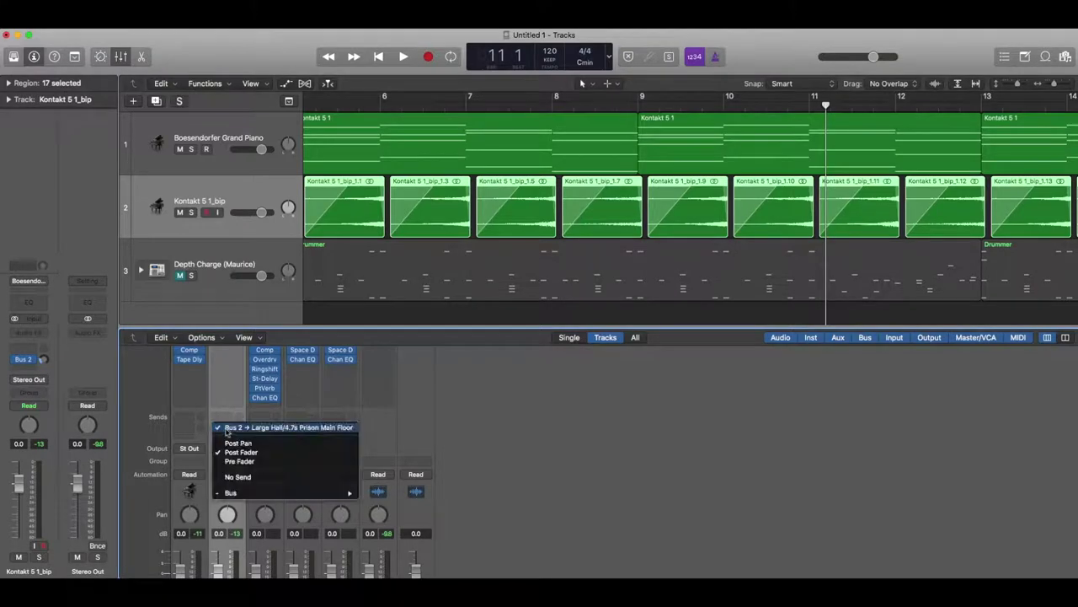
pyautogui.click(237, 477)
# Delete the small hall and large hall reverb aux channels from the mixer.
pyautogui.scroll(-1, 304, 383)
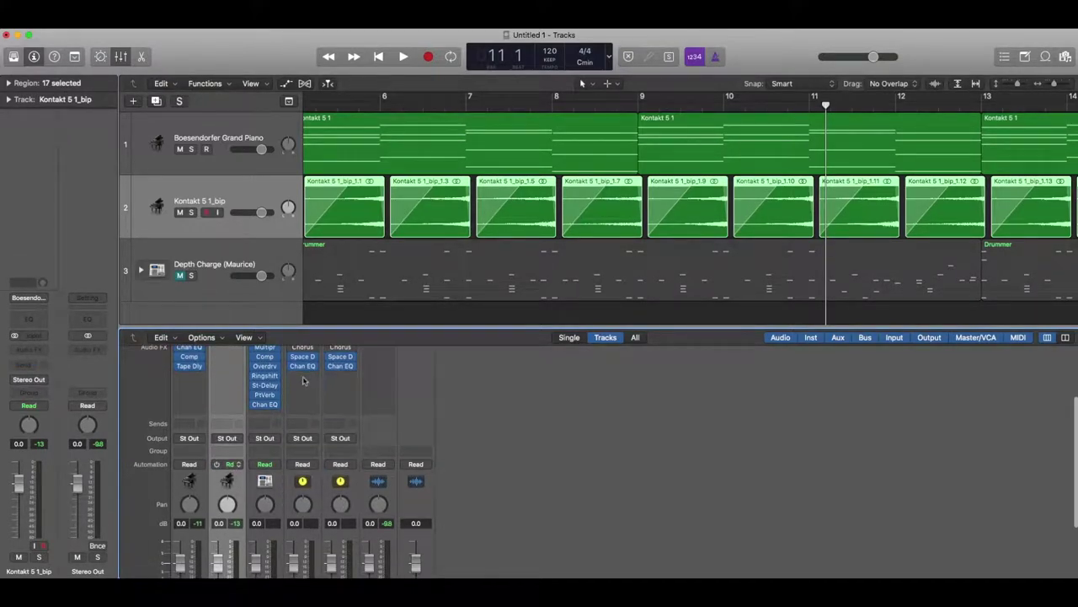
pyautogui.scroll(-5, 320, 464)
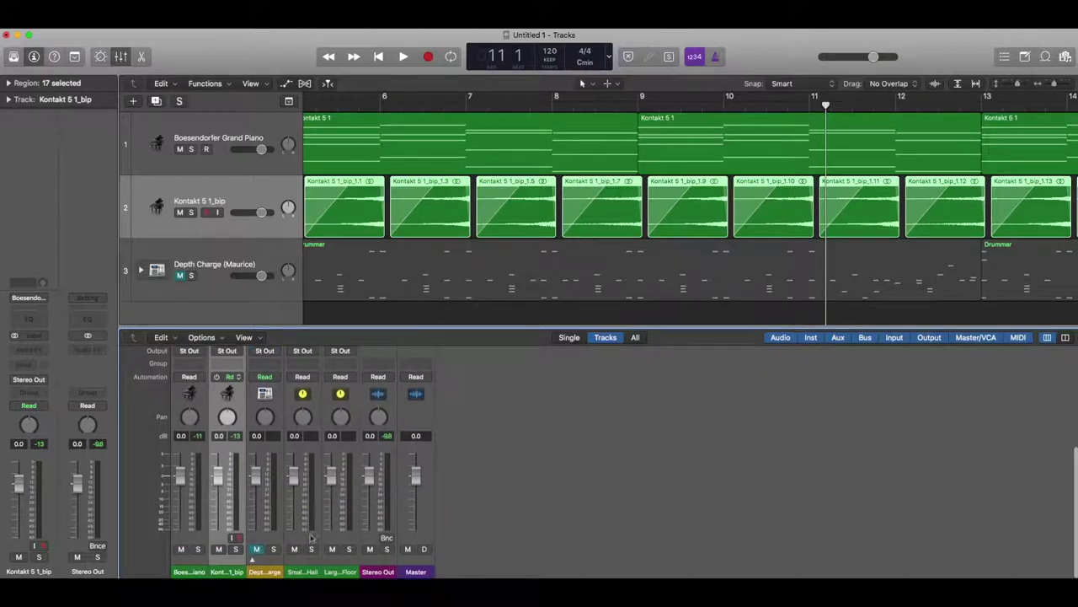
pyautogui.click(307, 560)
pyautogui.scroll(1, 307, 560)
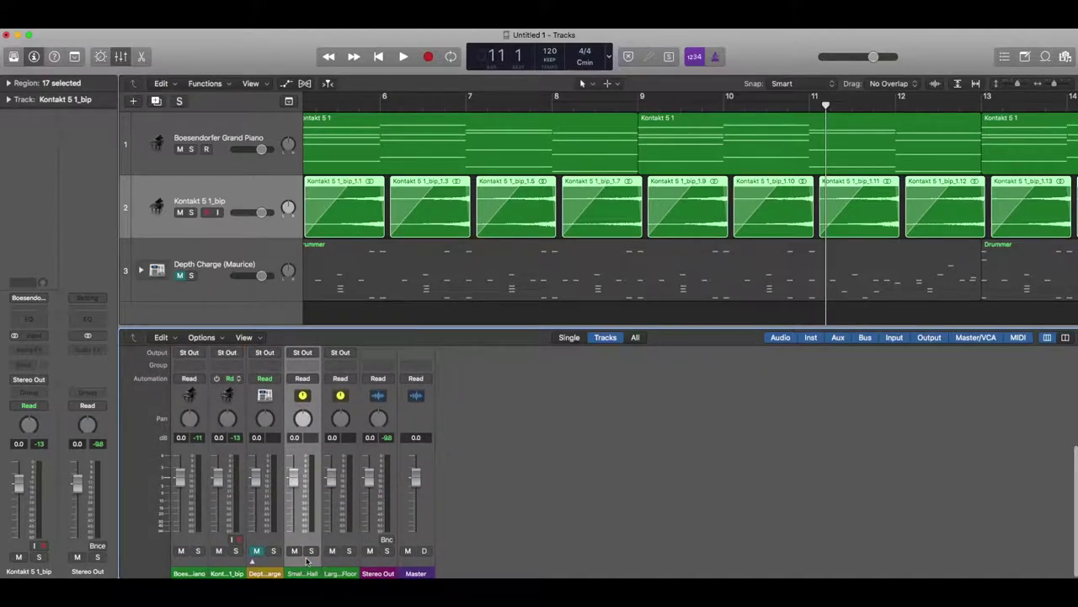
pyautogui.press('Delete')
pyautogui.scroll(1, 304, 556)
pyautogui.click(299, 563)
pyautogui.press('Delete')
# Select both piano channels, add a Bus 1 send to them and raise the send level to about -13.4 dB.
pyautogui.scroll(5, 225, 511)
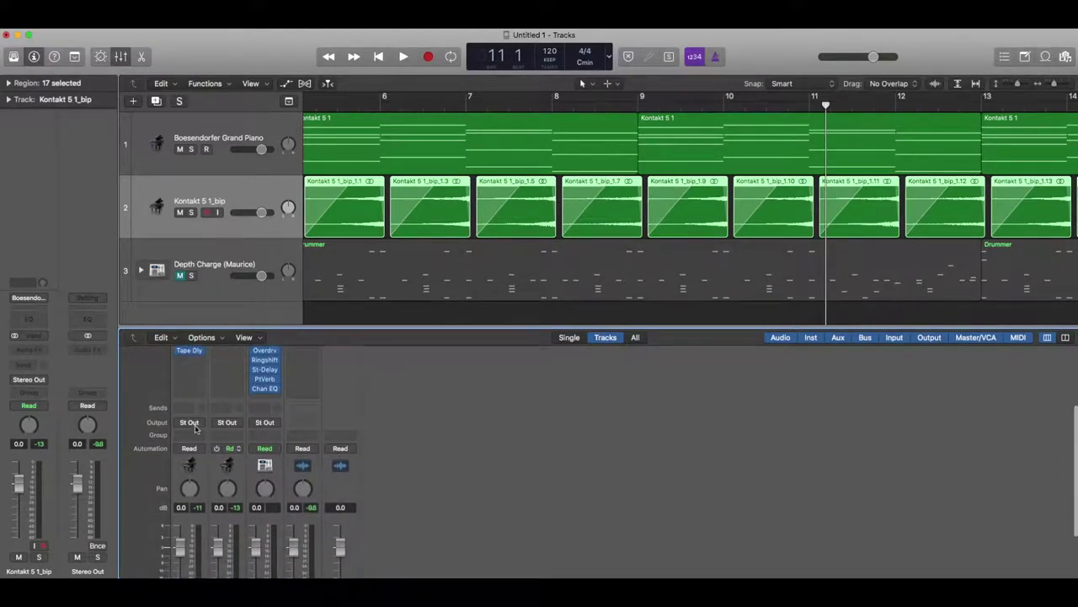
pyautogui.click(202, 469)
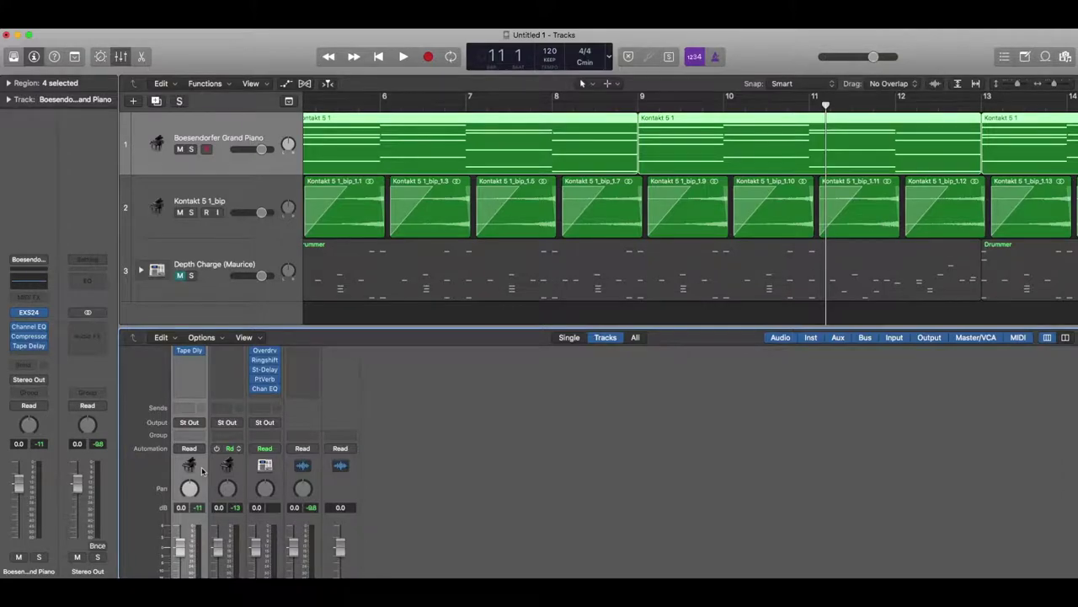
pyautogui.click(225, 408)
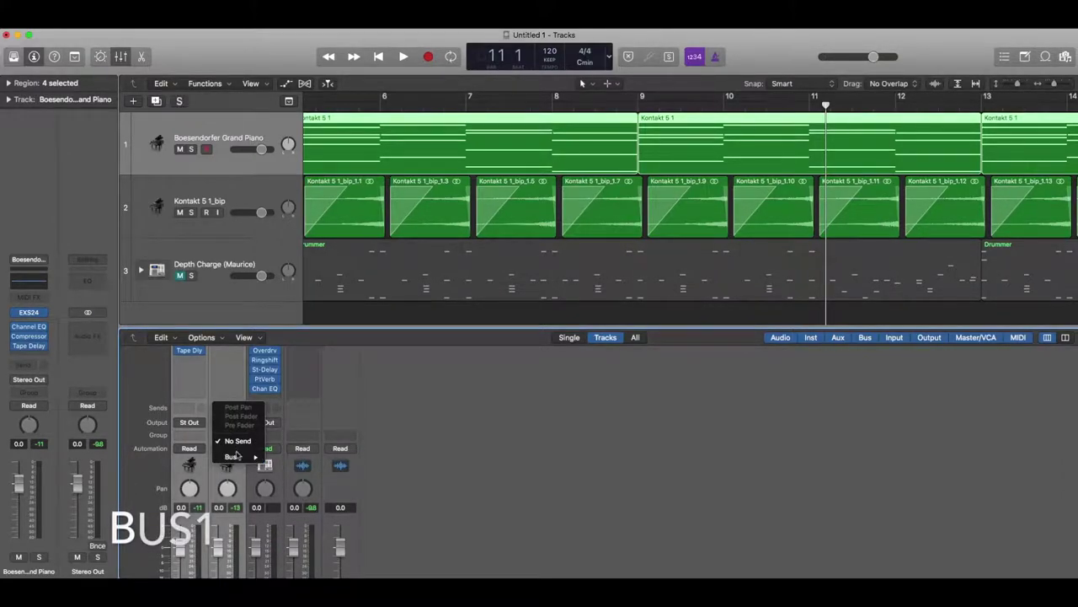
pyautogui.moveTo(237, 456)
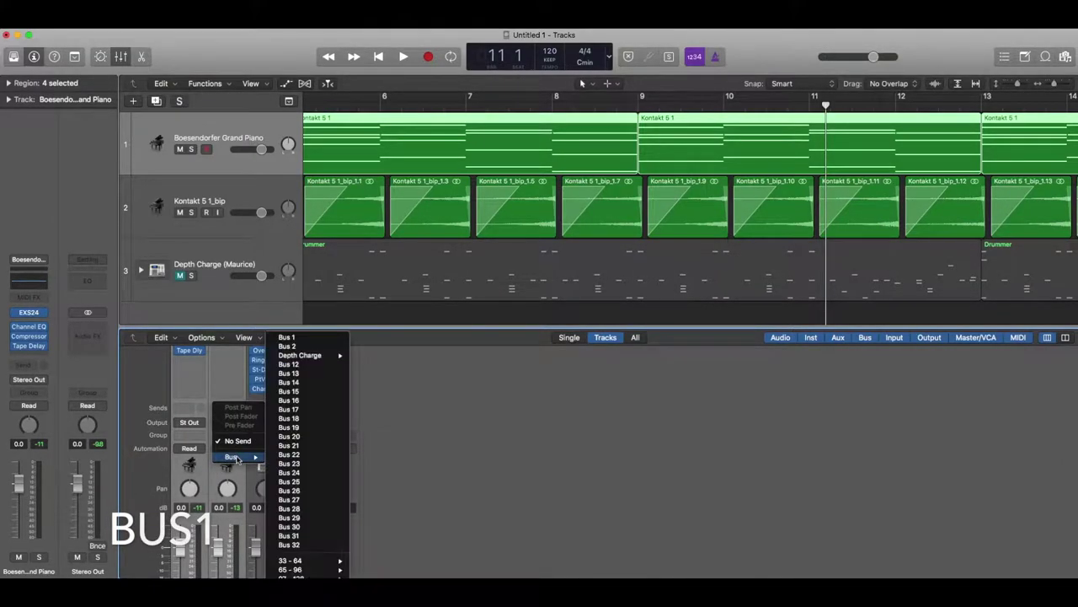
pyautogui.click(289, 338)
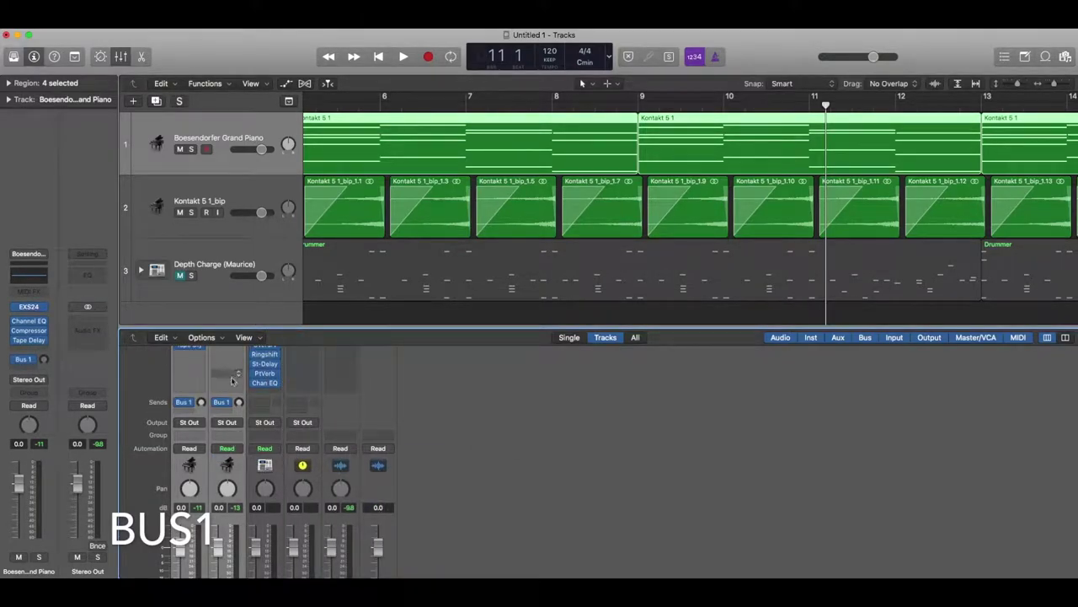
pyautogui.moveTo(239, 404); pyautogui.dragTo(240, 392)
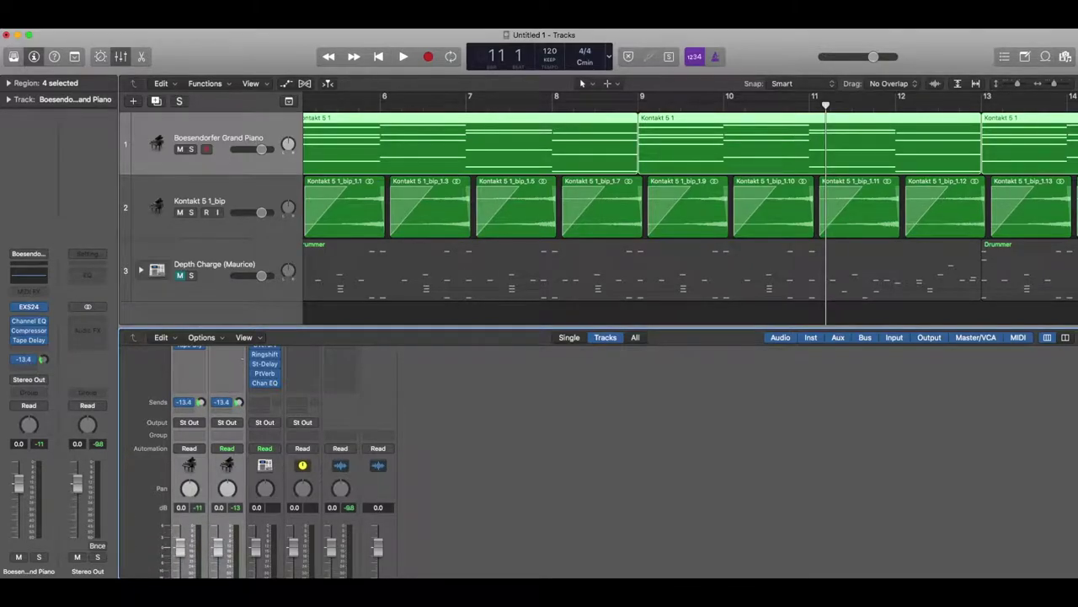
# Enlarge the mixer and insert a Space Designer reverb on the Bus 1 aux channel.
pyautogui.moveTo(337, 327); pyautogui.dragTo(337, 217)
pyautogui.click(305, 326)
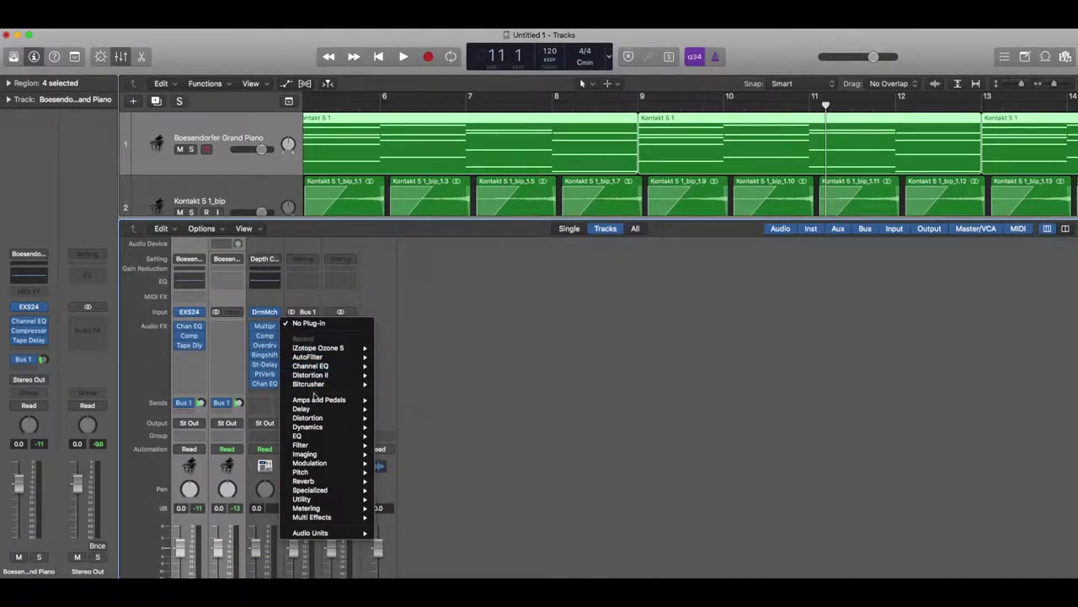
pyautogui.moveTo(320, 480)
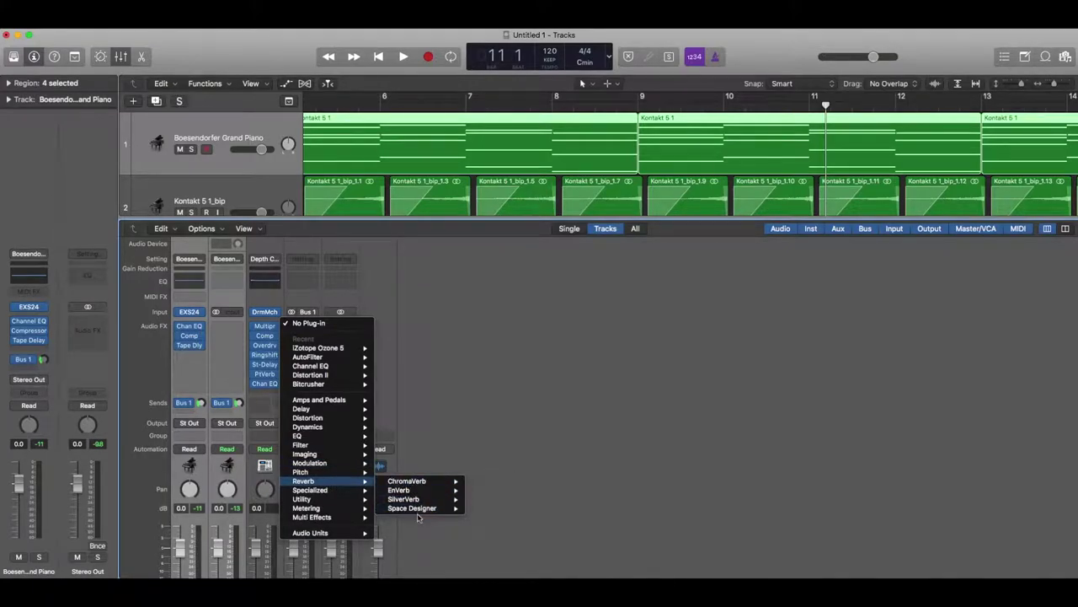
pyautogui.click(489, 508)
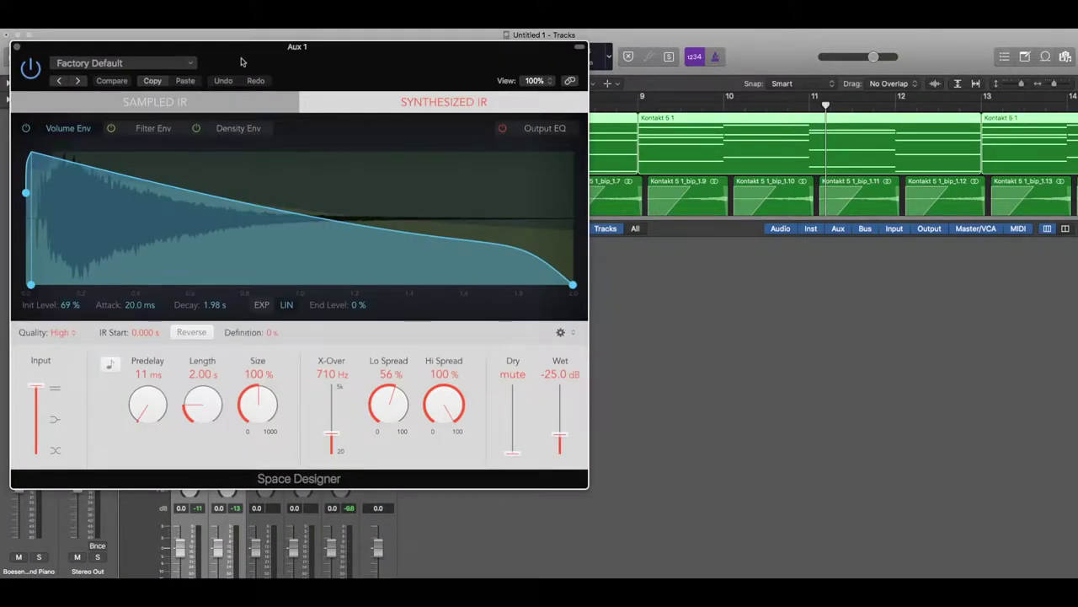
# Load the 04.2s Black Hole preset from the large warped spaces into Space Designer and close the plug-in window.
pyautogui.click(145, 64)
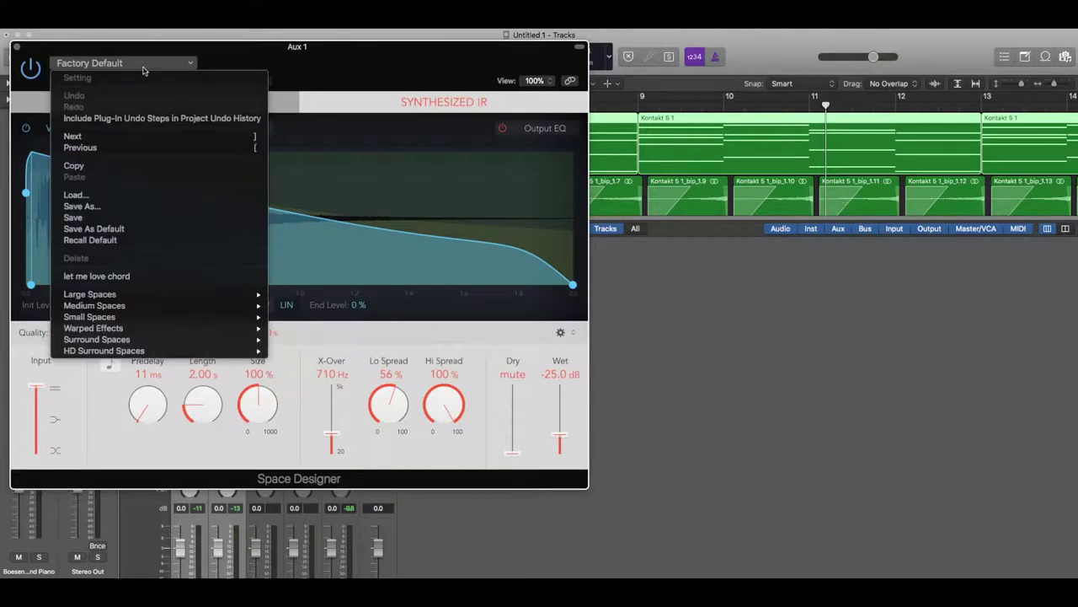
pyautogui.moveTo(152, 301)
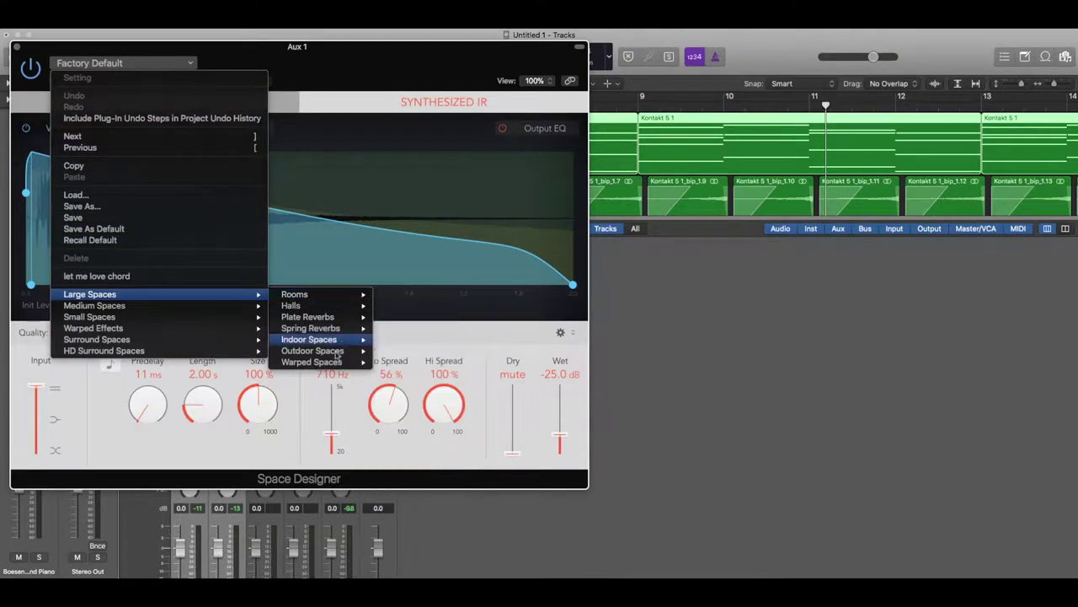
pyautogui.moveTo(328, 361)
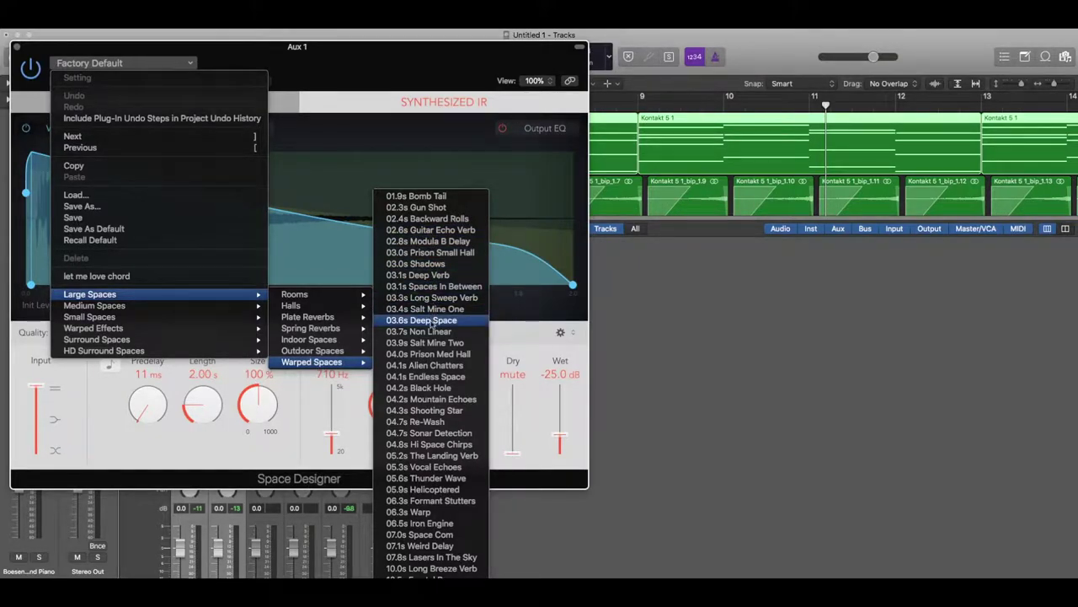
pyautogui.click(425, 388)
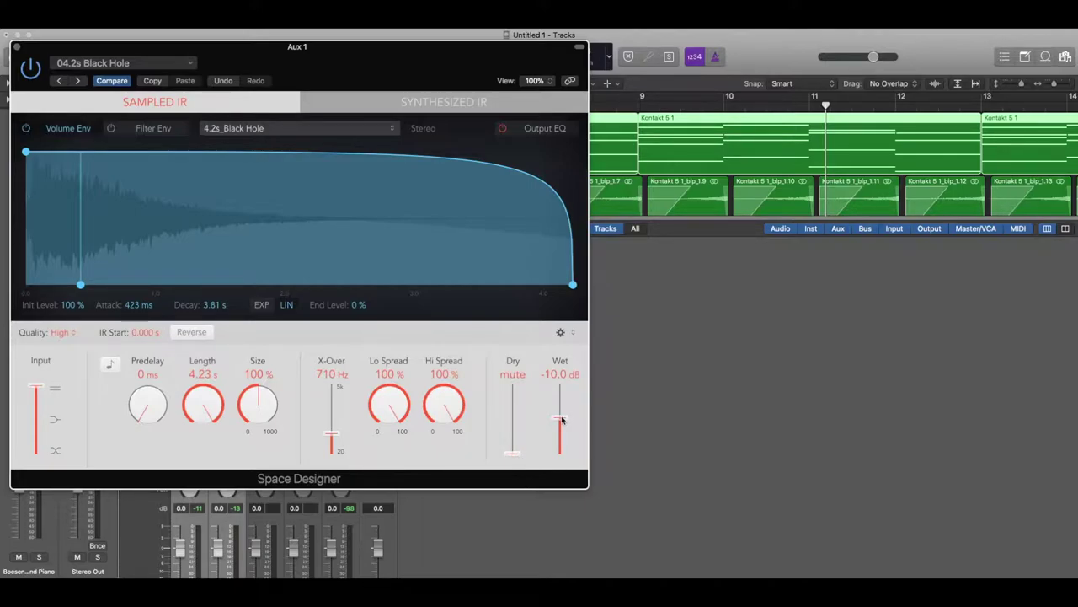
pyautogui.click(17, 47)
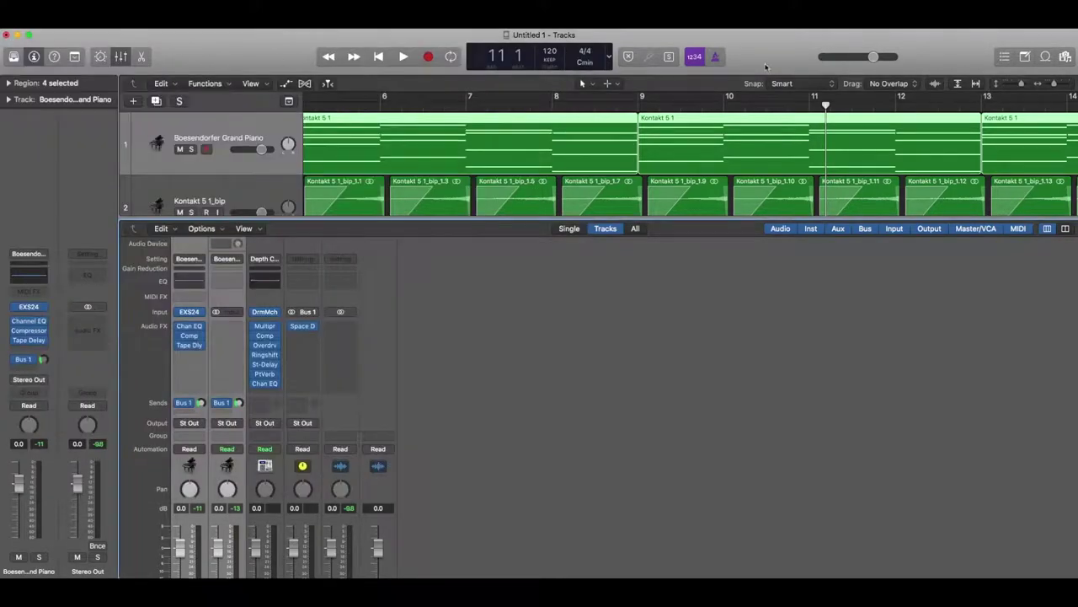
# Play both piano parts from bar 4 to hear the shared reverb, and select the Kontakt 5 1_bip channel.
pyautogui.hscroll(-5, 352, 103)
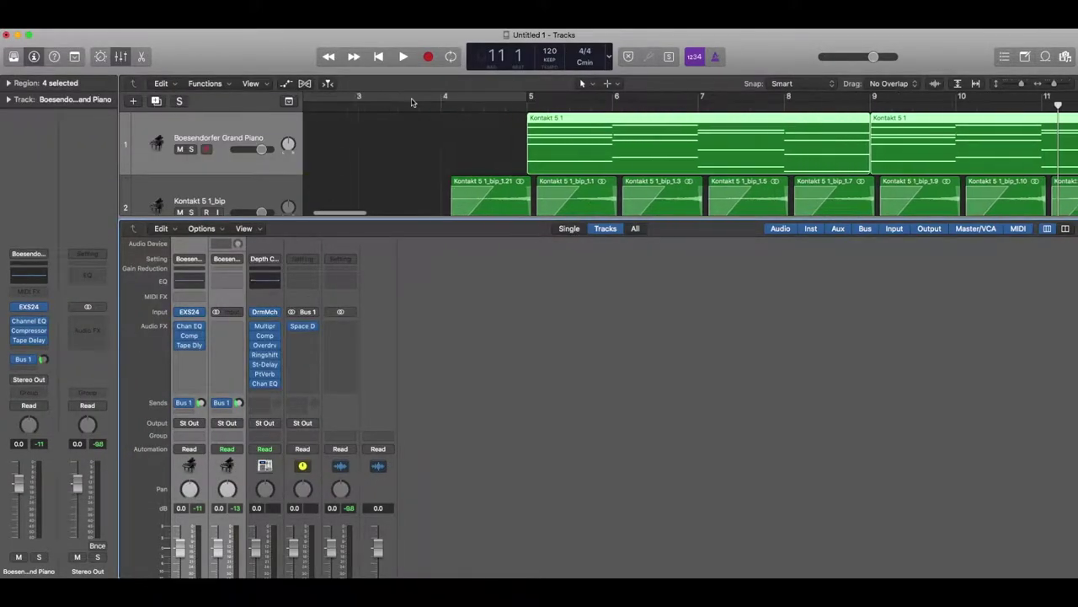
pyautogui.click(438, 104)
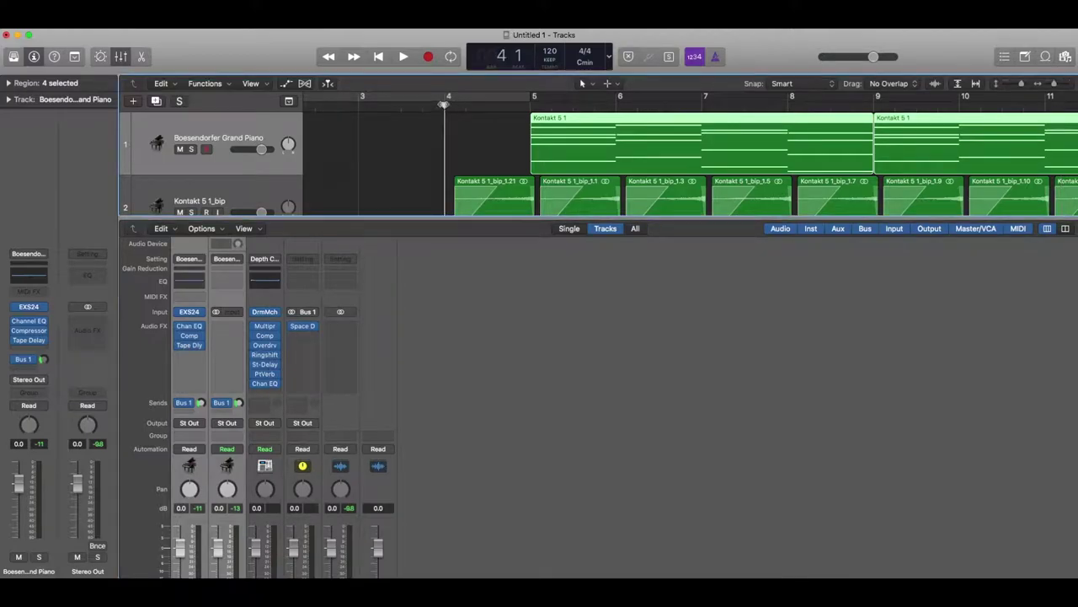
pyautogui.press('space')
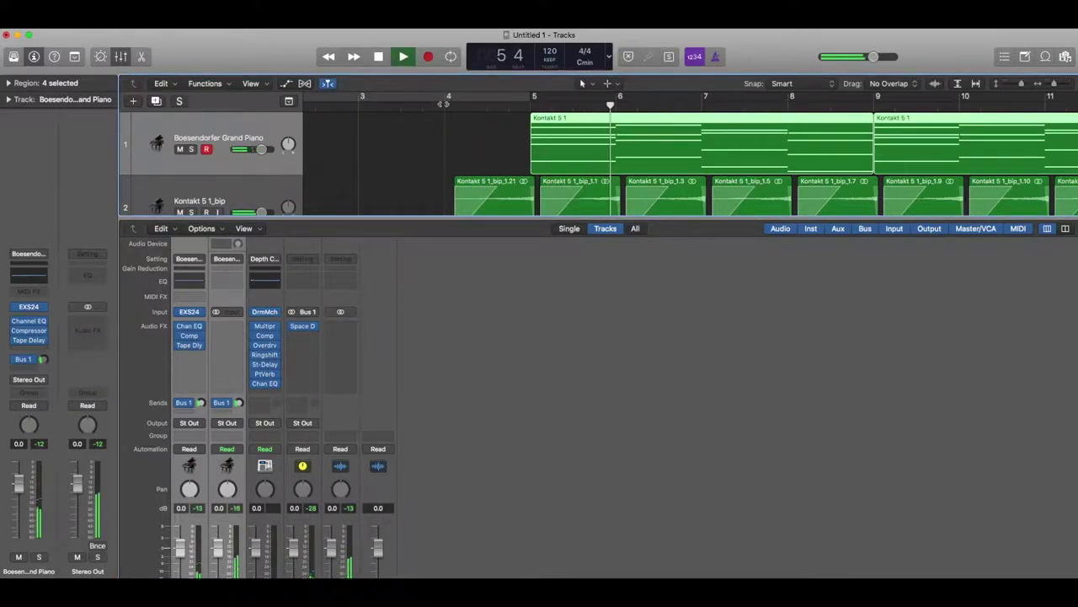
pyautogui.press('space')
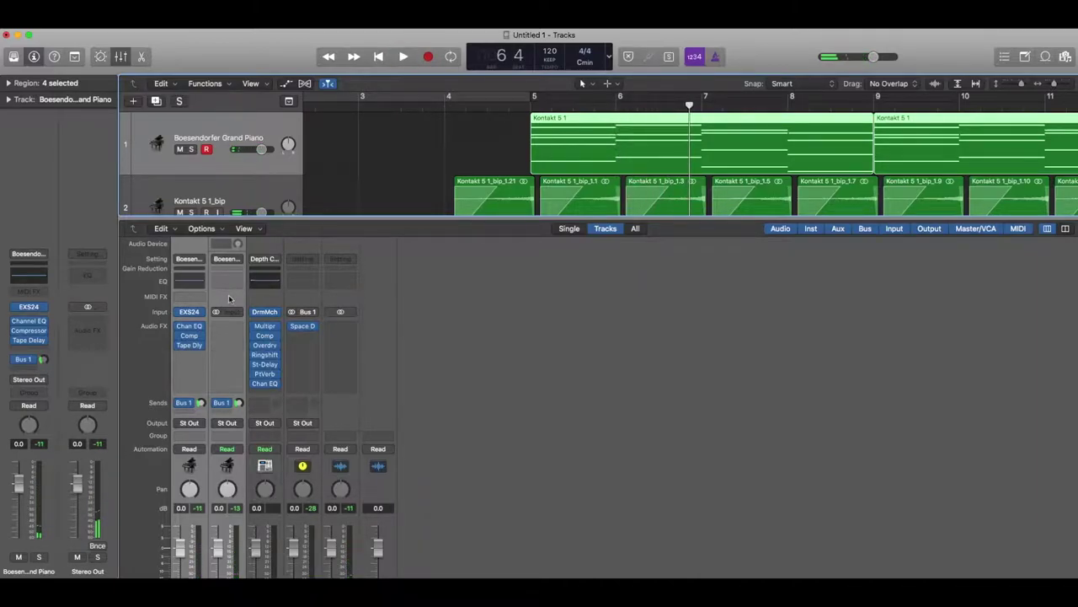
pyautogui.click(228, 298)
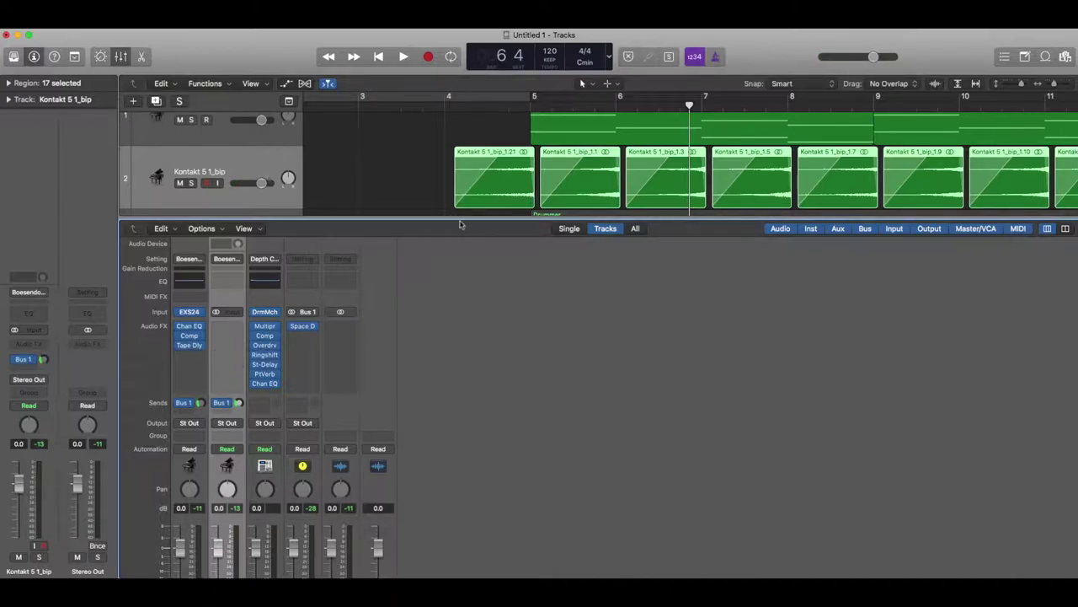
# With the mixer hidden, set the Kontakt 5 1_bip track's Bus 1 send to about -3.2 dB and play both piano parts from bar 4.
pyautogui.press('x')
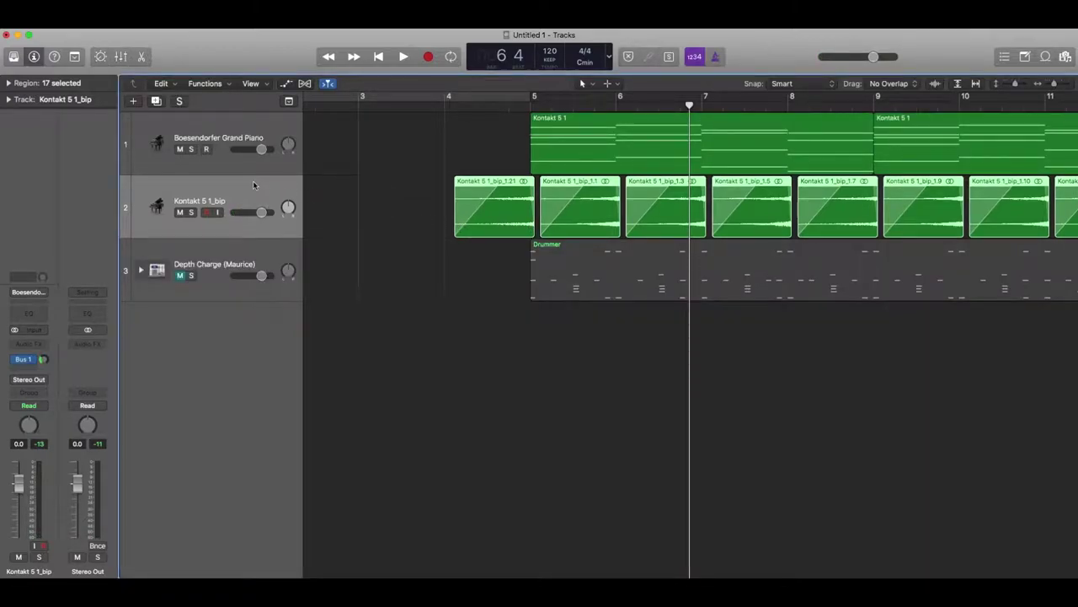
pyautogui.click(286, 85)
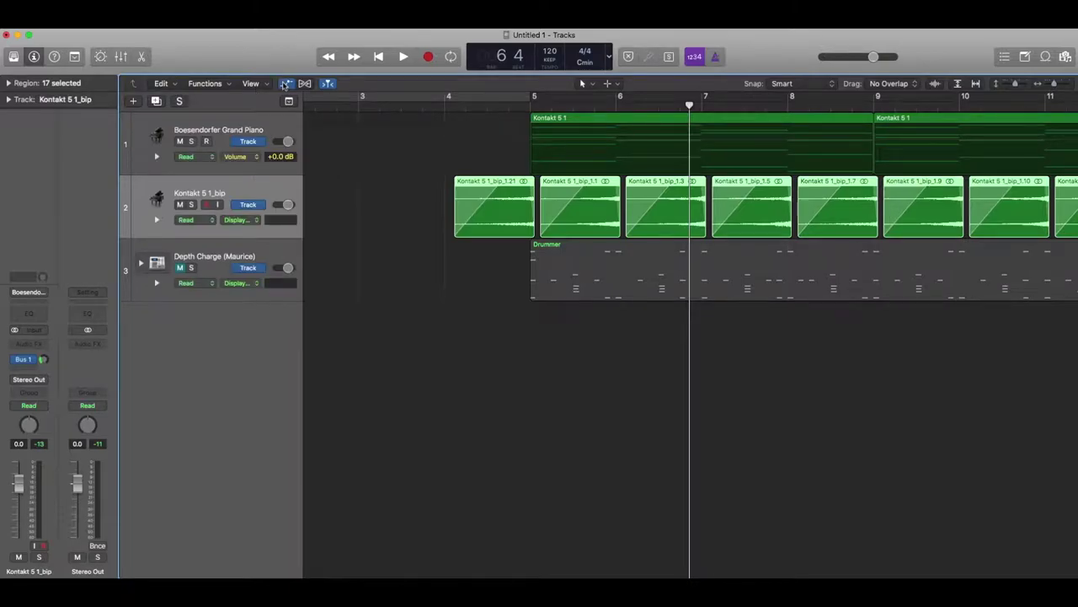
pyautogui.click(286, 85)
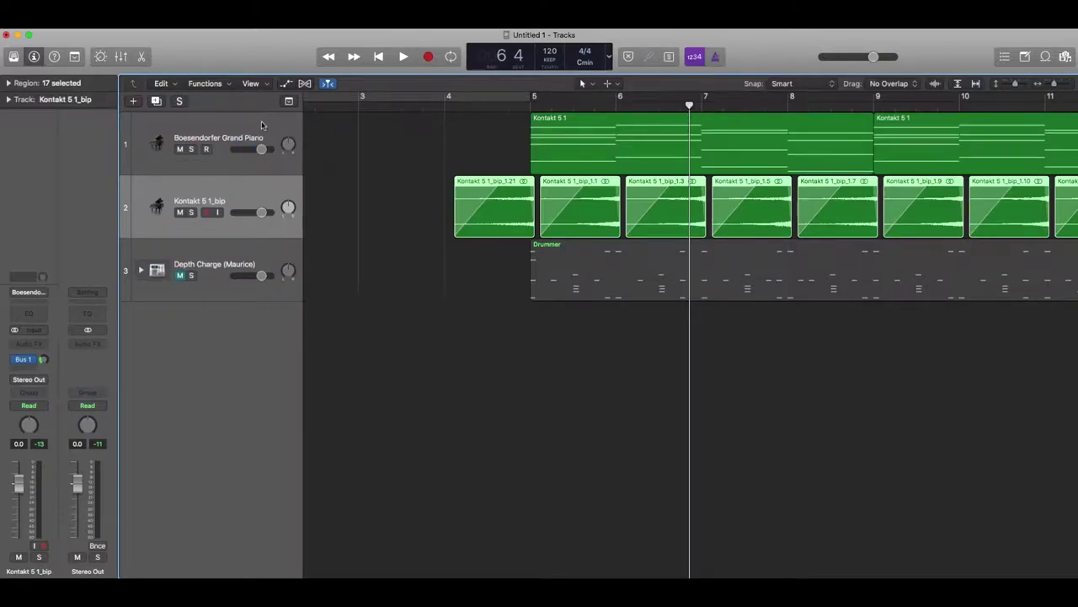
pyautogui.click(261, 123)
pyautogui.click(251, 191)
pyautogui.click(44, 360)
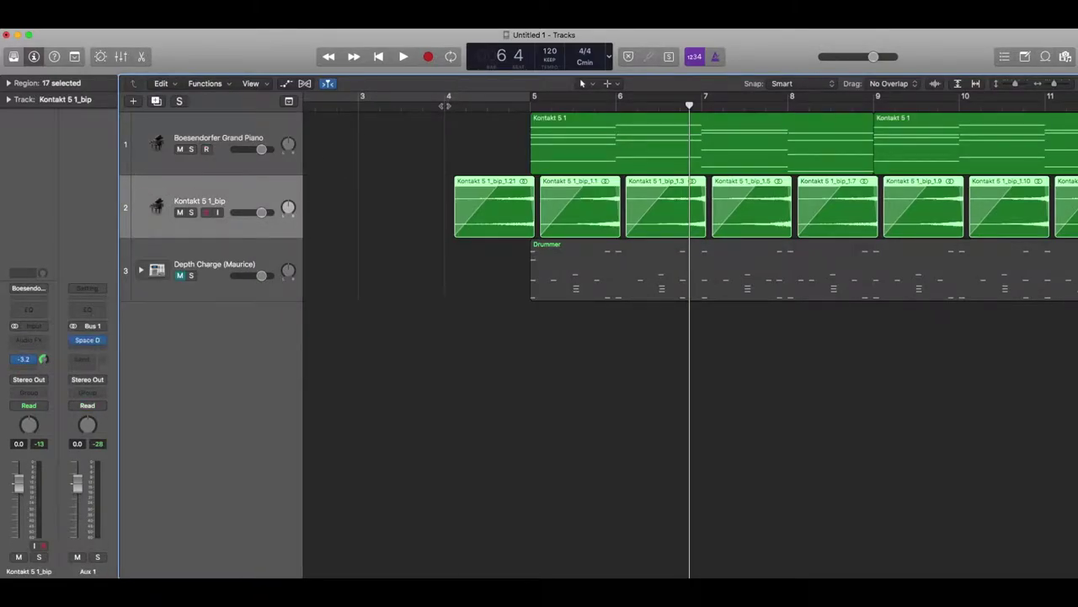
pyautogui.press('space')
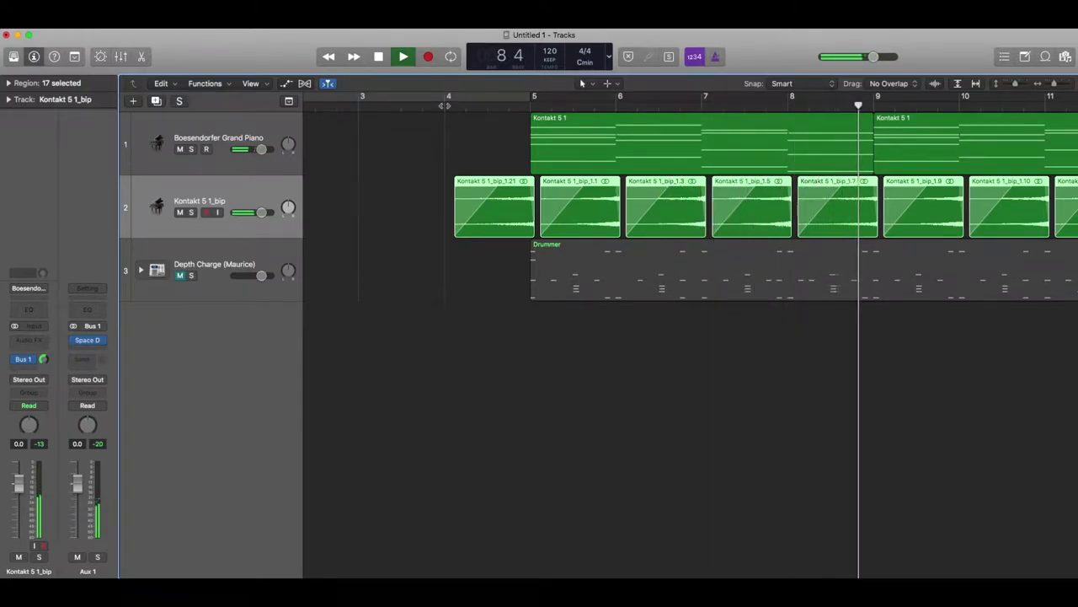
pyautogui.press('space')
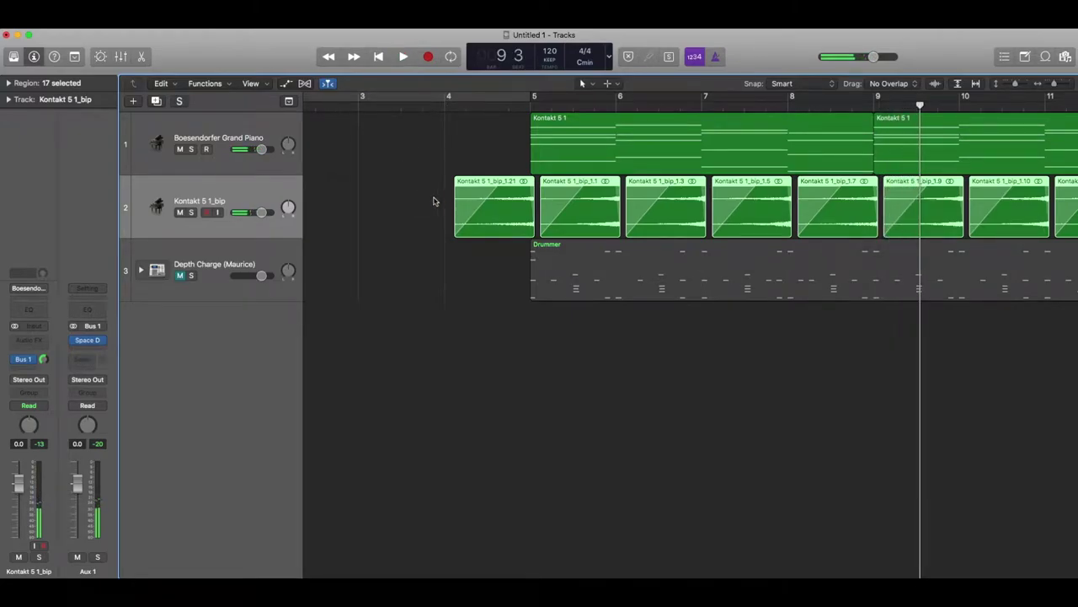
# Add a short fade-out to the end of every reversed slice on the Kontakt 5 1_bip track and play the piano parts.
pyautogui.press('super+Left')
pyautogui.press('super+Left')
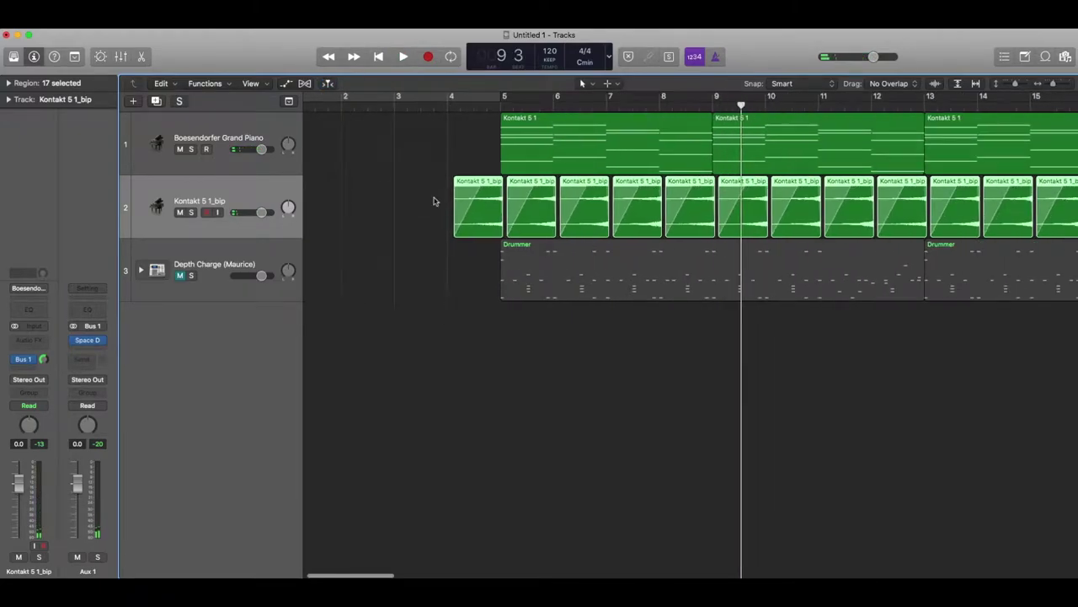
pyautogui.moveTo(396, 200); pyautogui.dragTo(1005, 222)
pyautogui.press('super+Right')
pyautogui.press('super+Right')
pyautogui.press('super+Right')
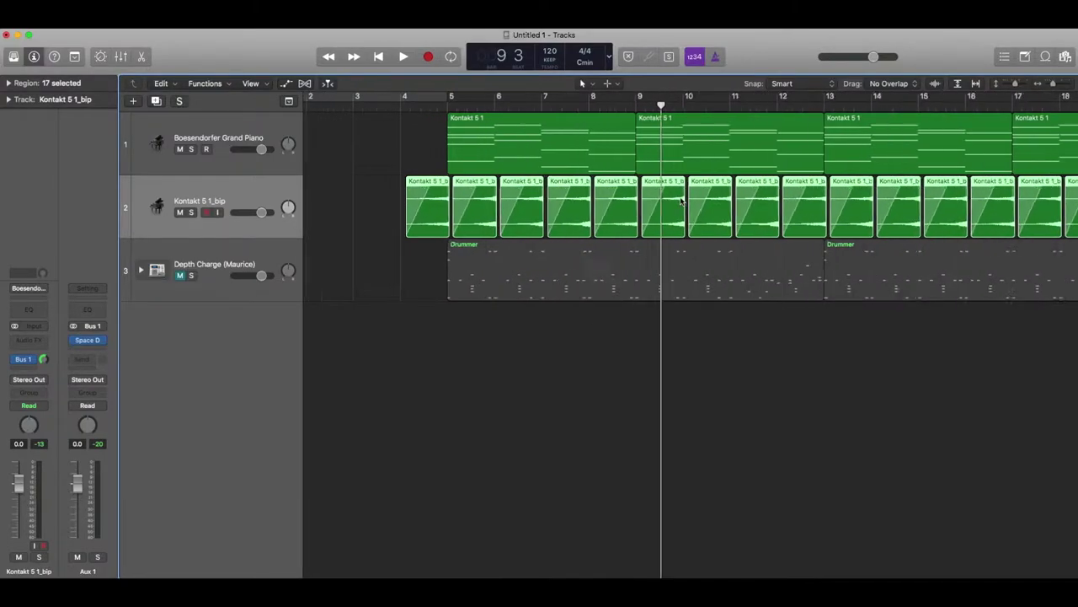
pyautogui.moveTo(666, 184); pyautogui.dragTo(627, 166)
pyautogui.press('space')
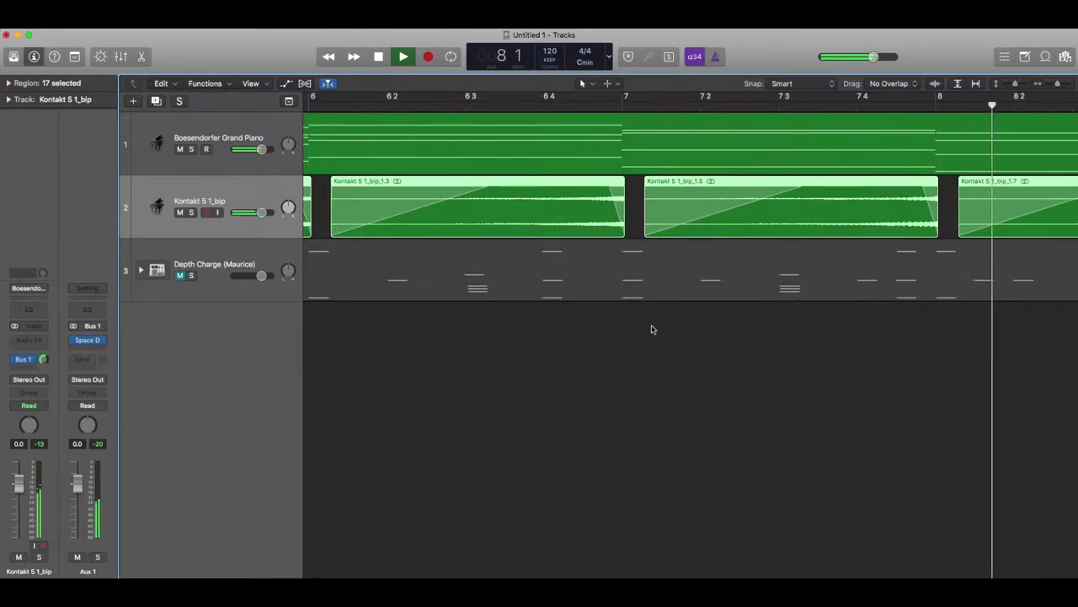
pyautogui.press('space')
# Adjust the Boesendorfer Grand Piano track's Bus 1 send level and play both piano parts from around bar 4.
pyautogui.press('Up')
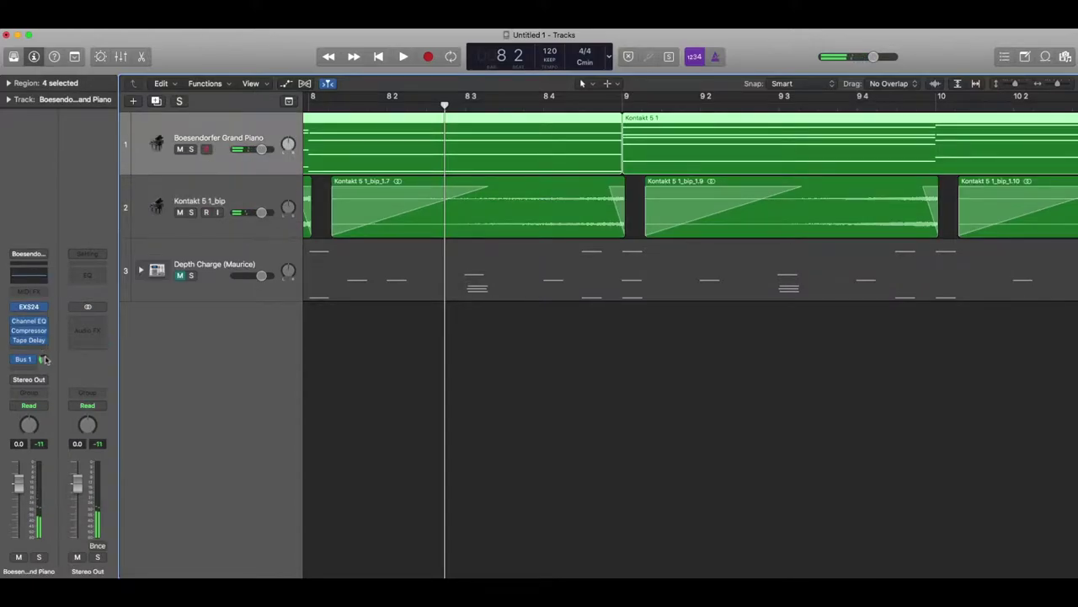
pyautogui.click(44, 360)
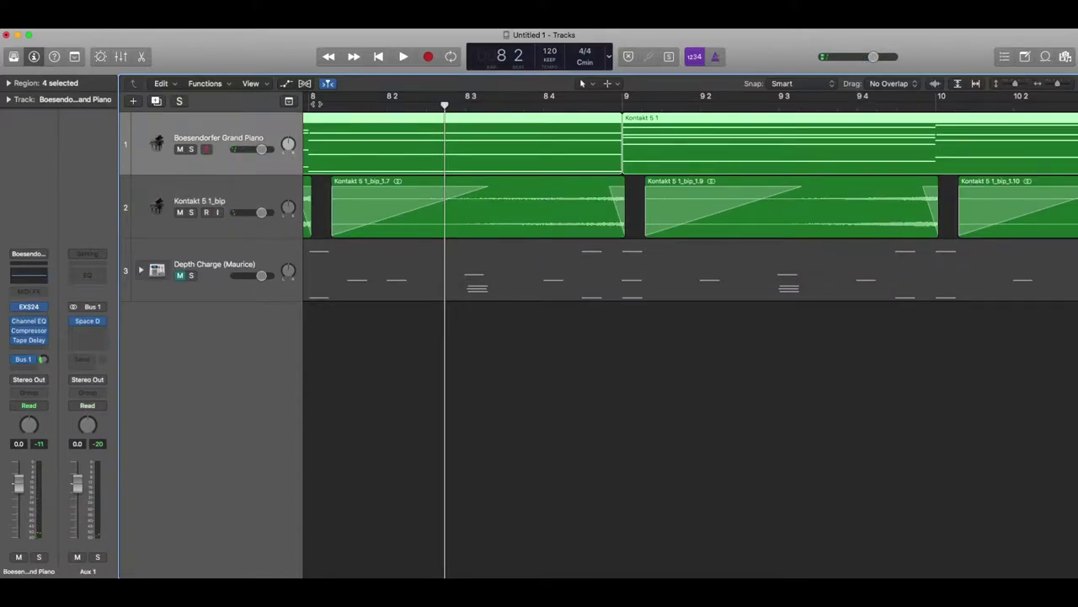
pyautogui.hscroll(-10, 452, 164)
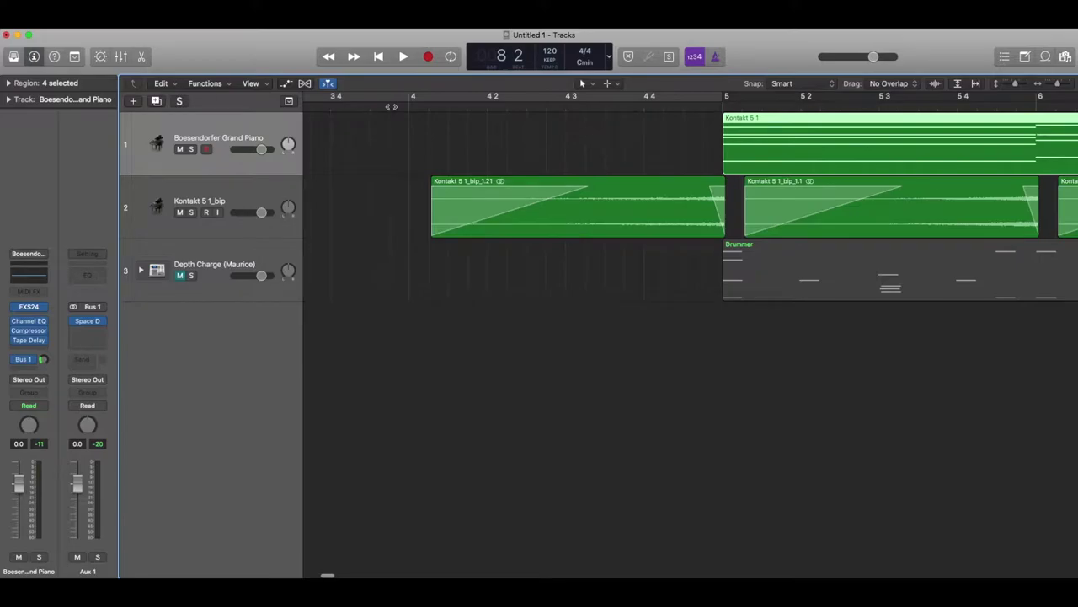
pyautogui.press('space')
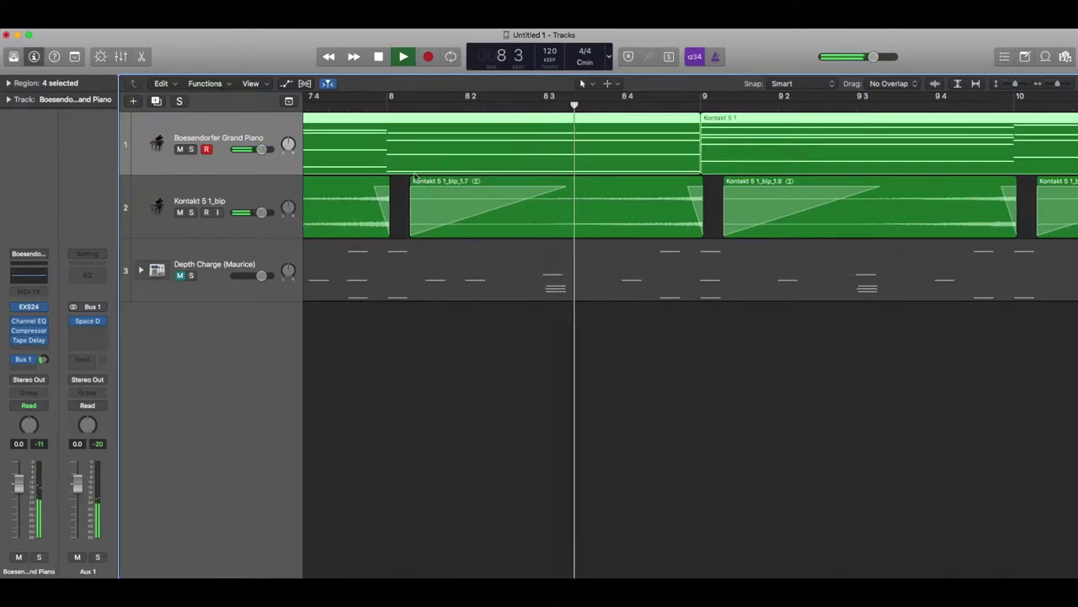
pyautogui.press('space')
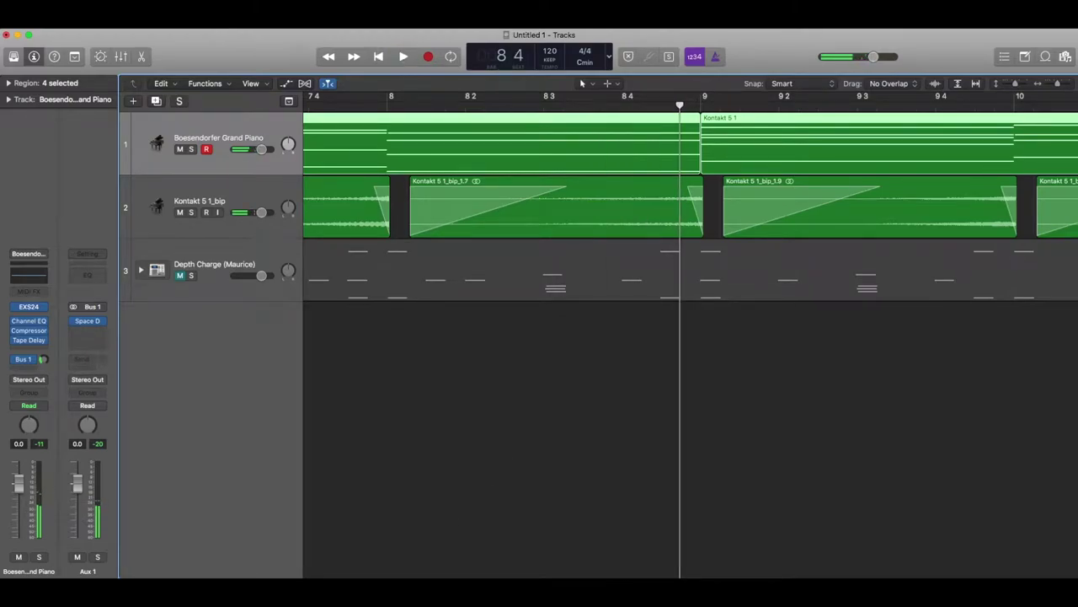
pyautogui.click(404, 378)
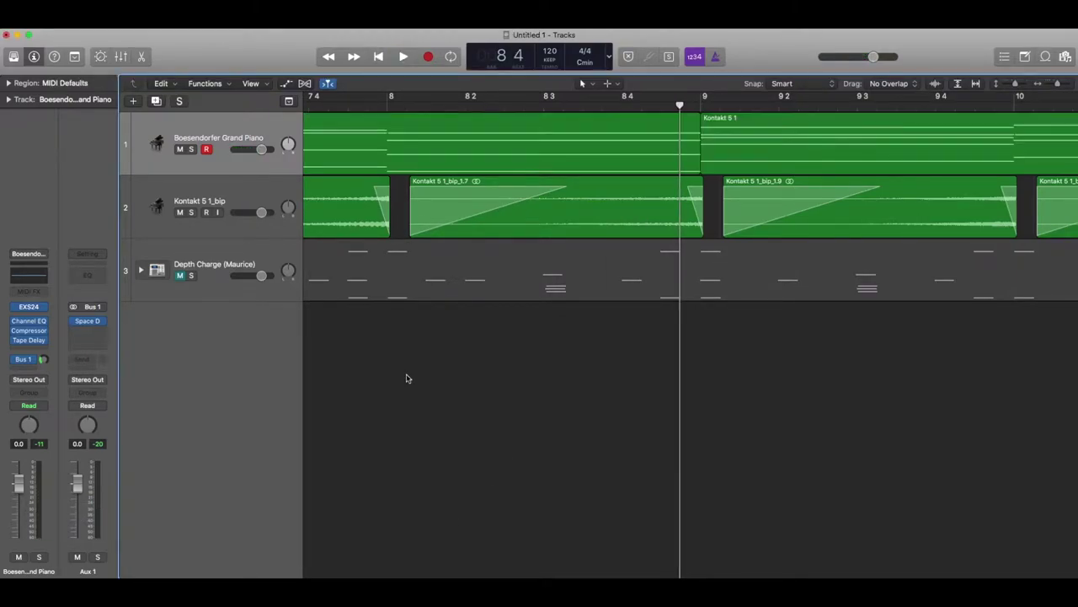
# Reopen the mixer and add a Bus 2 send to both selected piano channels.
pyautogui.press('x')
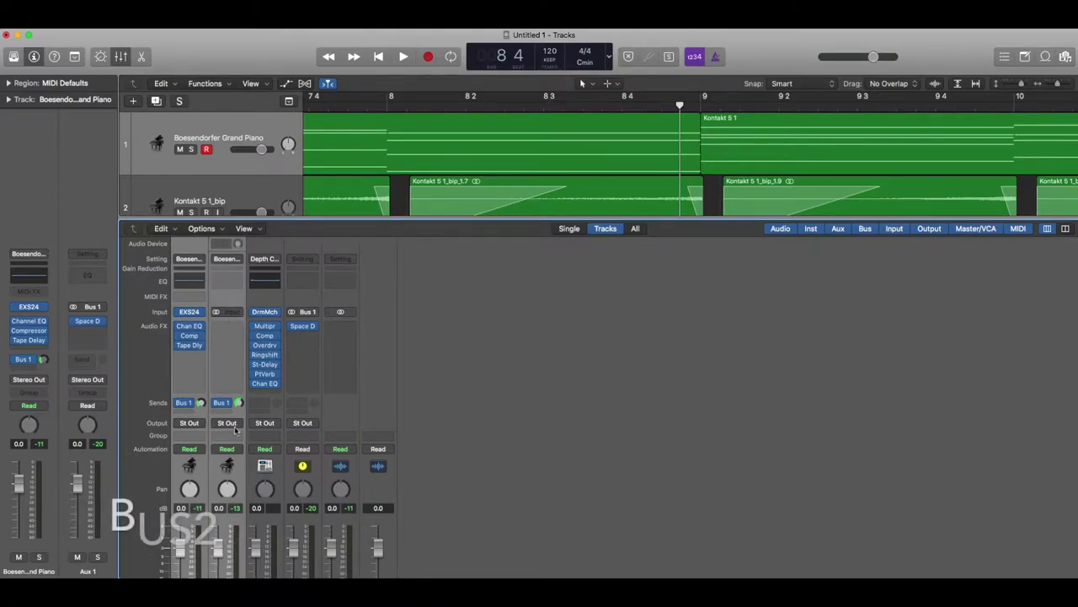
pyautogui.click(191, 414)
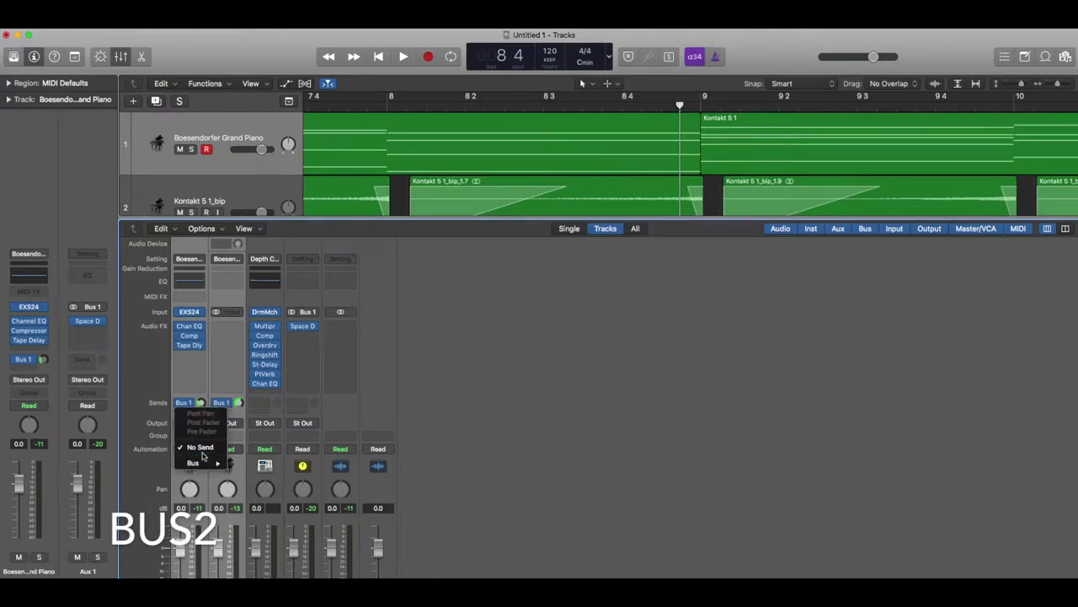
pyautogui.moveTo(203, 463)
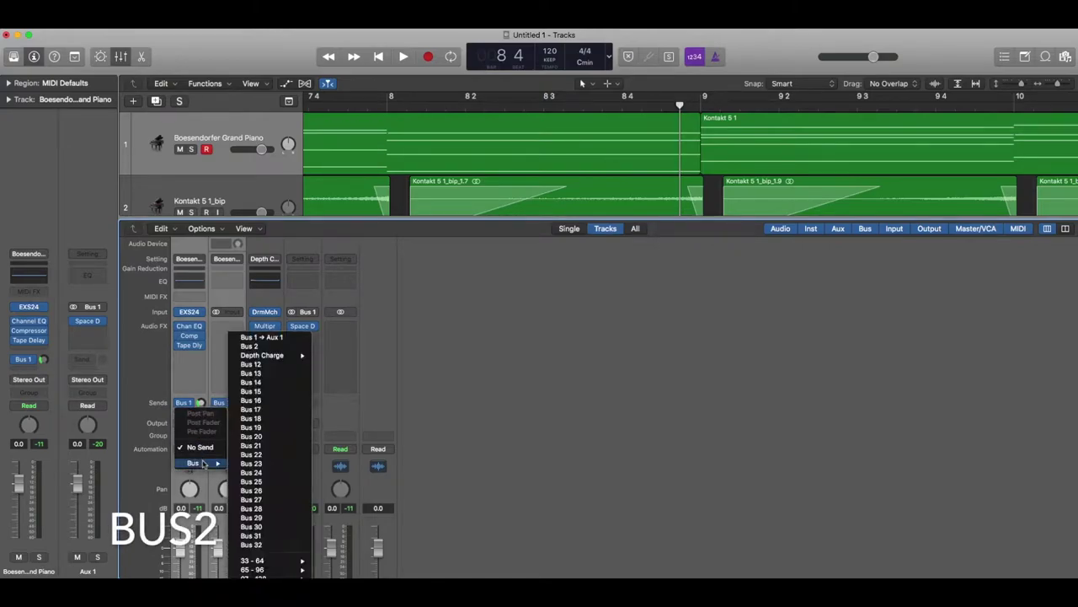
pyautogui.click(278, 347)
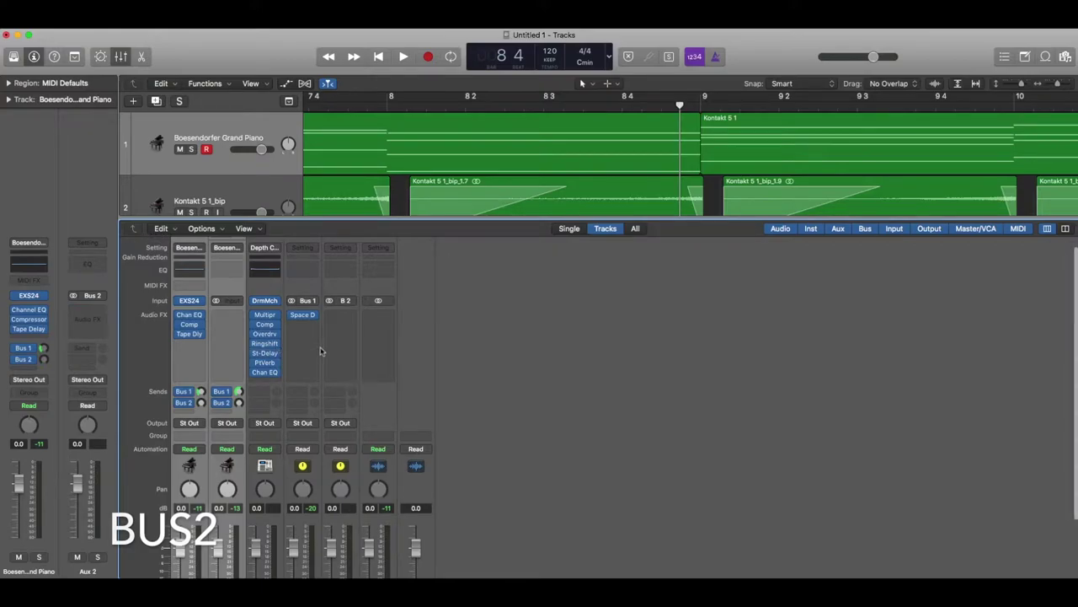
# Insert a Stereo Delay on the Bus 2 aux channel and set its filters to 40–8400 Hz on the left and 57–6300 Hz on the right.
pyautogui.click(335, 315)
pyautogui.moveTo(346, 364)
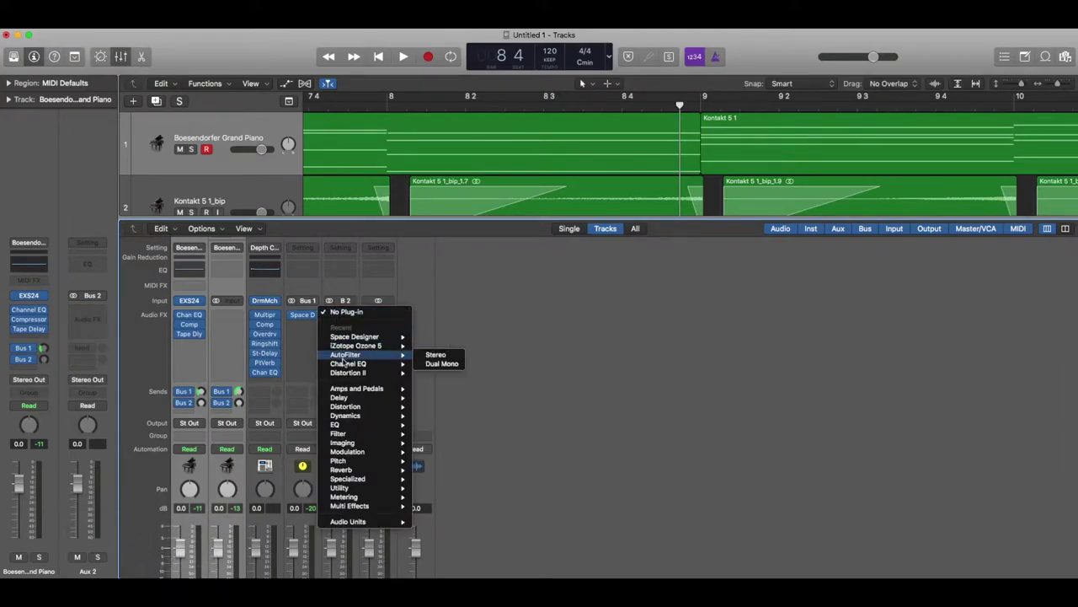
pyautogui.moveTo(354, 397)
pyautogui.moveTo(446, 424)
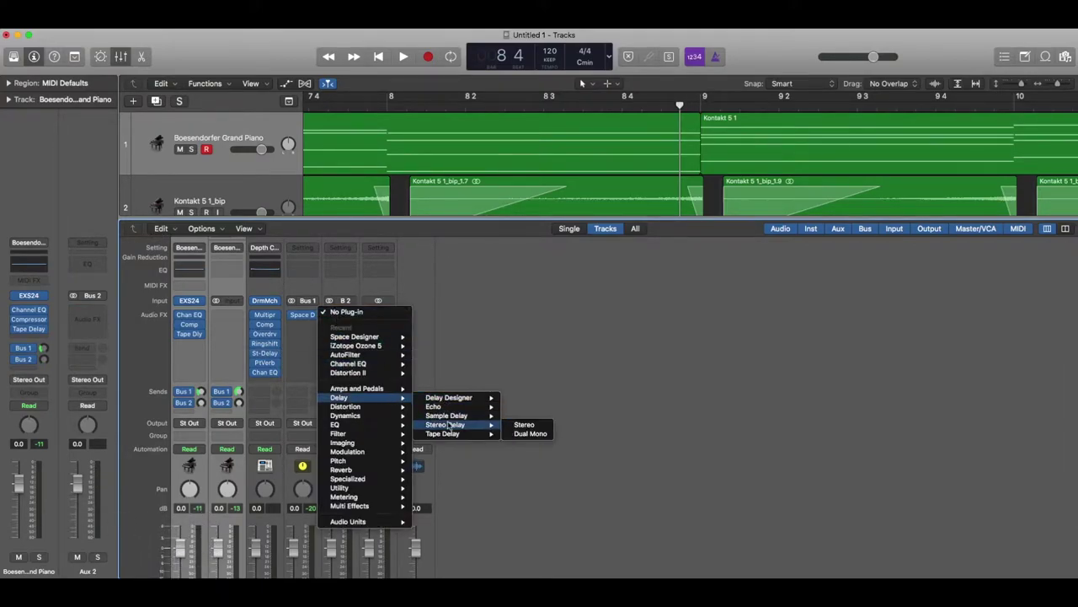
pyautogui.click(524, 426)
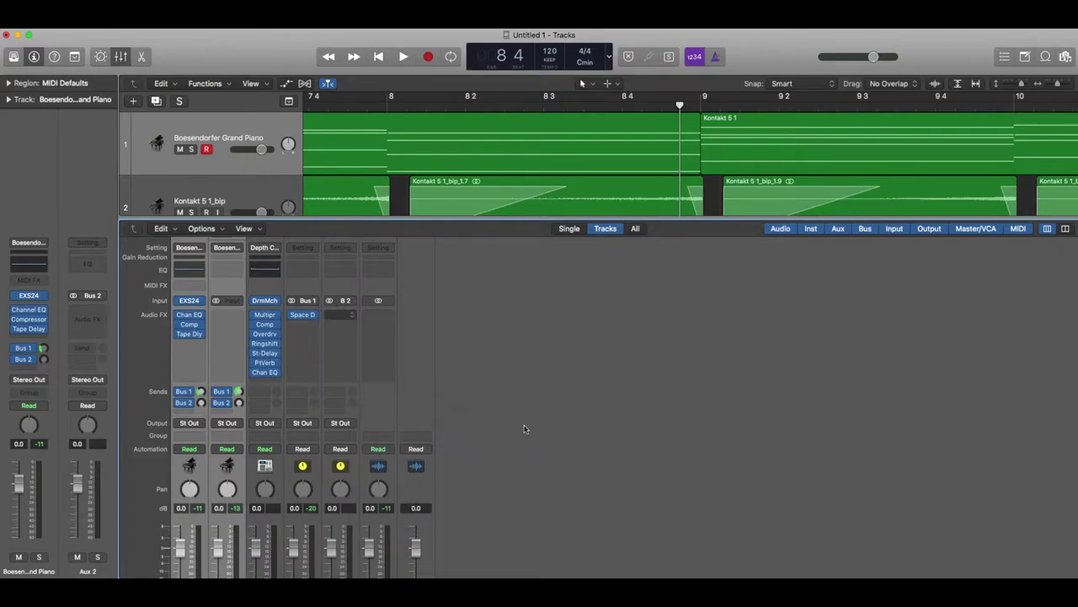
pyautogui.moveTo(322, 71); pyautogui.dragTo(583, 169)
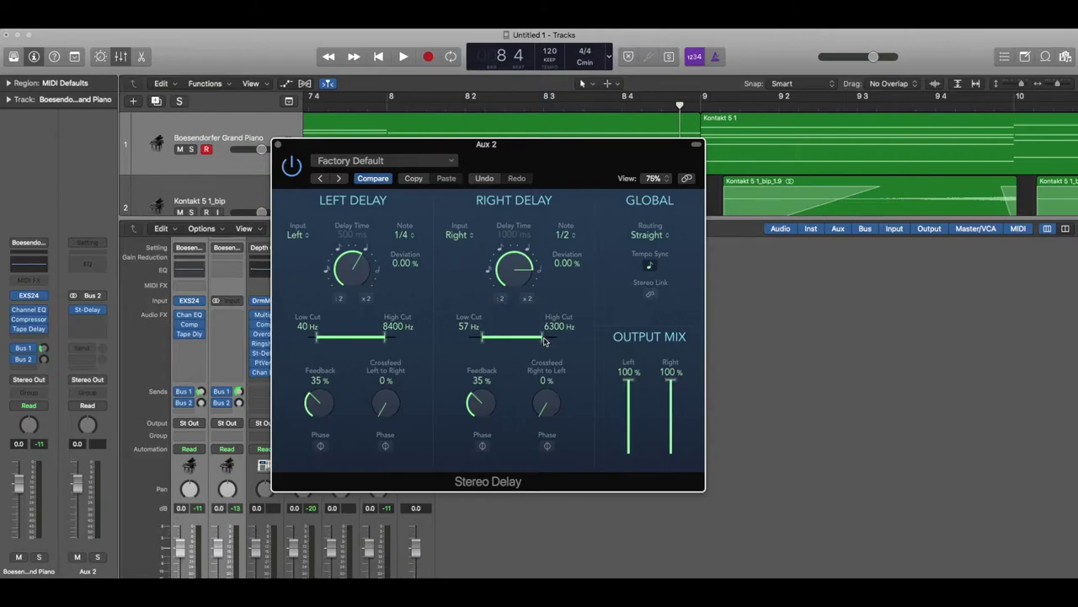
pyautogui.click(279, 145)
# Set the Bus 2 send on both piano channels to -20.0 dB and play the parts to hear the delay, closing with the mixer hidden.
pyautogui.hscroll(-10, 492, 145)
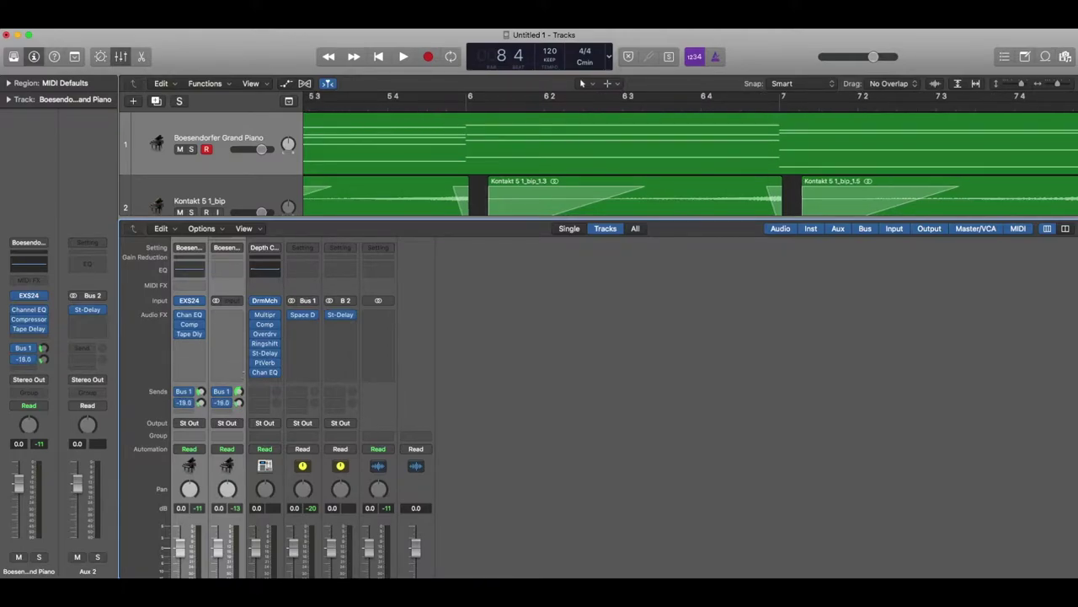
pyautogui.hscroll(-10, 397, 118)
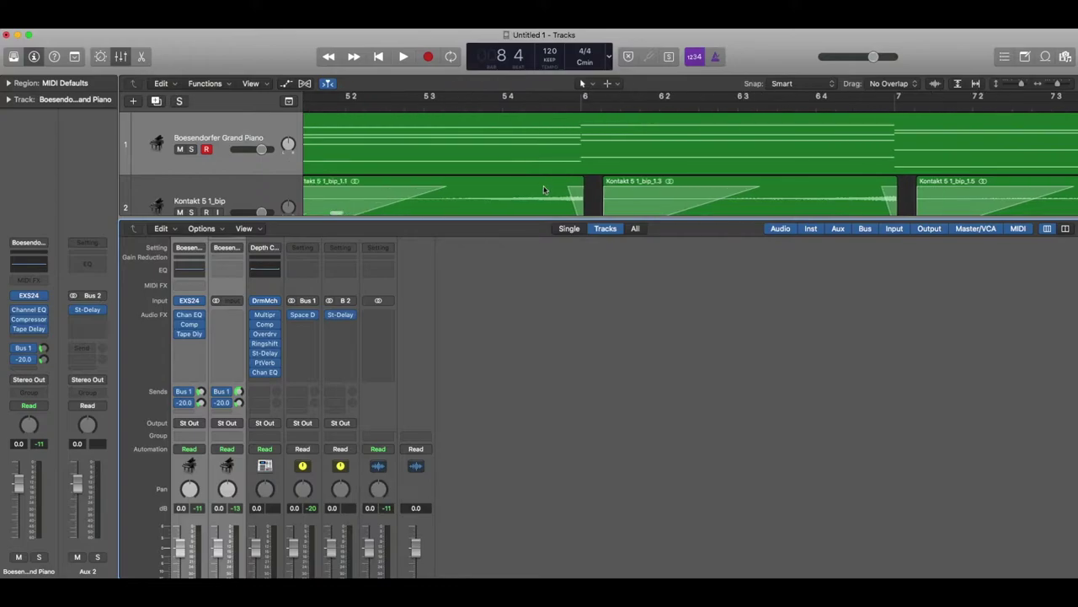
pyautogui.press('space')
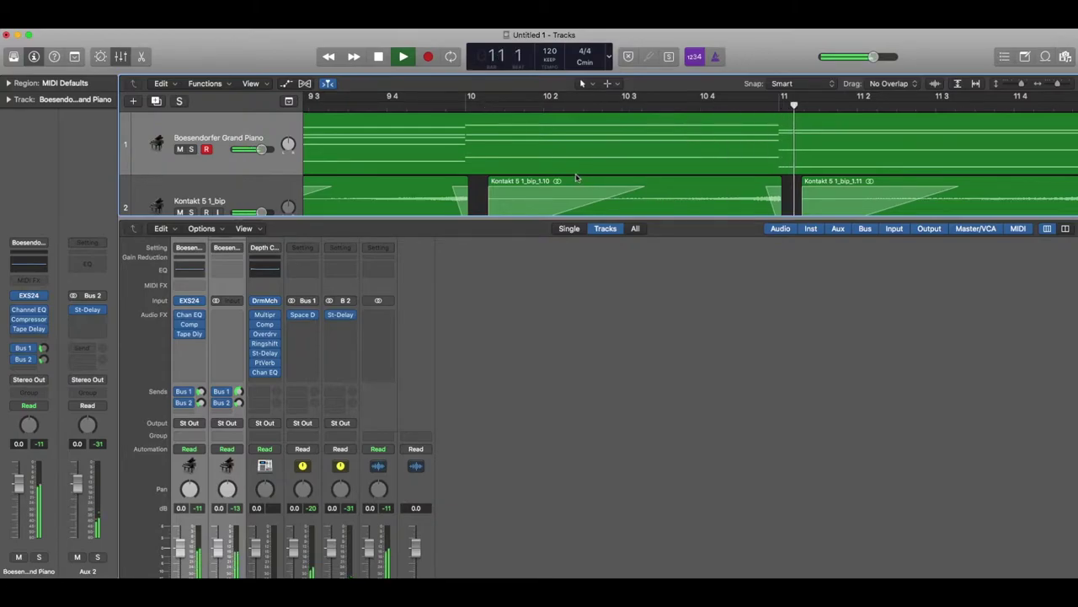
pyautogui.press('x')
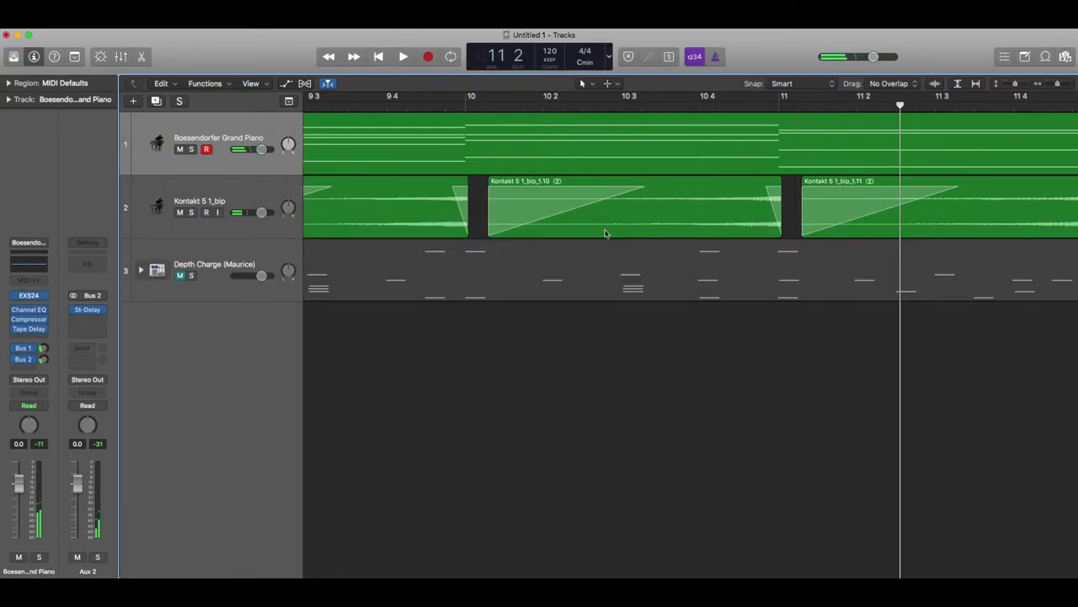
pyautogui.press('x')
pyautogui.press('x')
# Select all reversed slices on the Kontakt 5 1_bip track and shift them slightly earlier so the lead-in slice ends exactly at bar 5.
pyautogui.press('super+Left')
pyautogui.press('super+Left')
pyautogui.press('super+Left')
pyautogui.press('super+Left')
pyautogui.press('super+Left')
pyautogui.press('super+Left')
pyautogui.moveTo(783, 206); pyautogui.dragTo(352, 209)
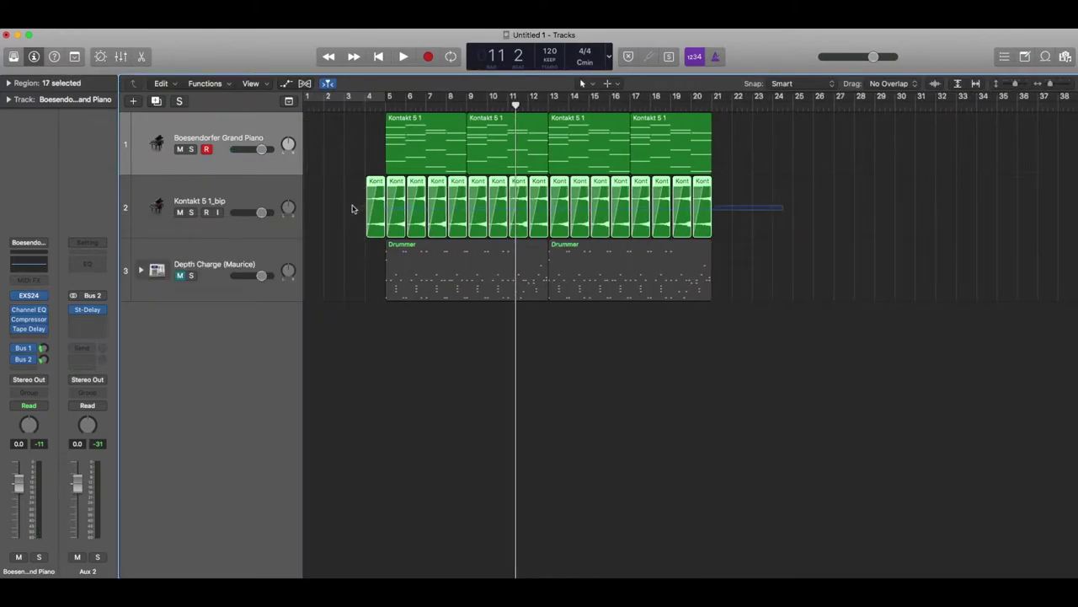
pyautogui.click(388, 105)
pyautogui.press('super+Right')
pyautogui.press('super+Right')
pyautogui.press('super+Right')
pyautogui.press('super+Right')
pyautogui.press('super+Right')
pyautogui.press('super+Right')
pyautogui.press('super+Right')
pyautogui.press('super+Right')
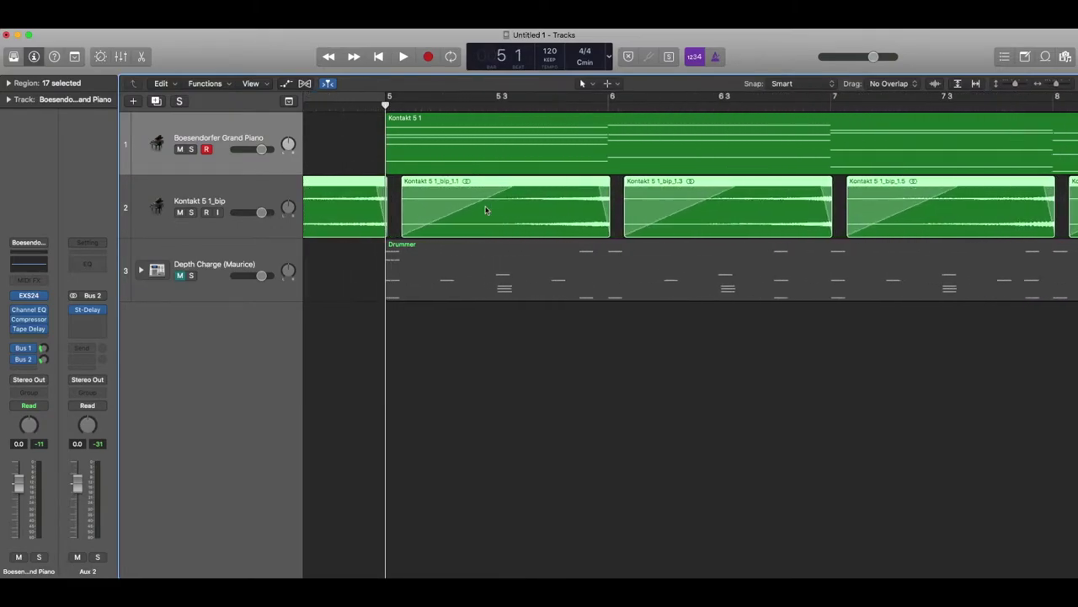
pyautogui.moveTo(369, 181); pyautogui.dragTo(335, 181)
pyautogui.press('super+Left')
pyautogui.press('super+Left')
pyautogui.press('super+Left')
pyautogui.press('super+Left')
pyautogui.press('super+Left')
pyautogui.press('super+Left')
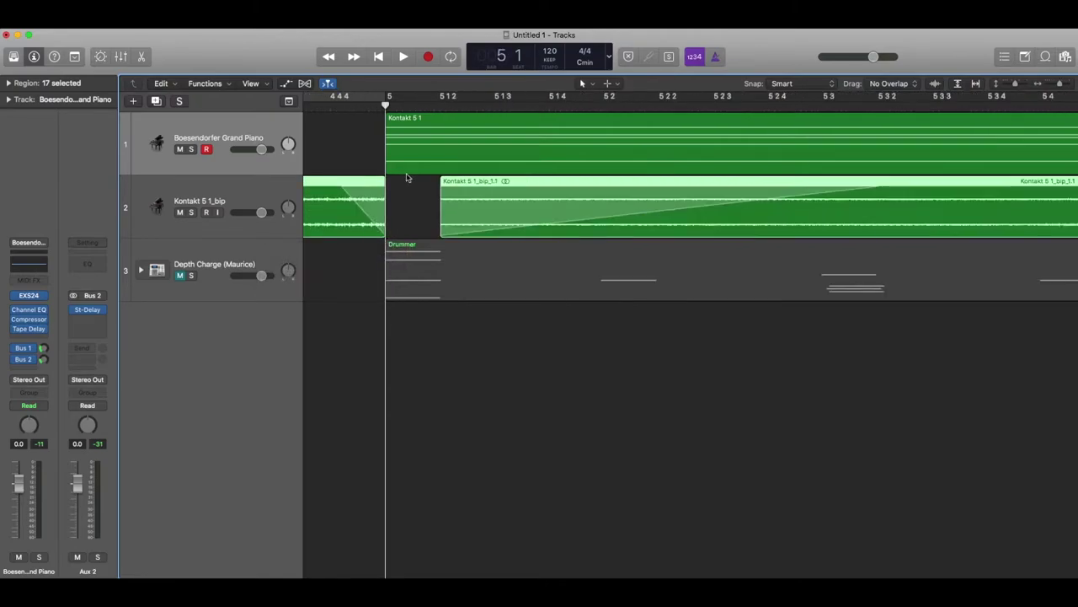
# While the full arrangement plays with the drums, lower the Kontakt 5 1_bip track's volume to about -3.2 dB.
pyautogui.click(362, 105)
pyautogui.press('space')
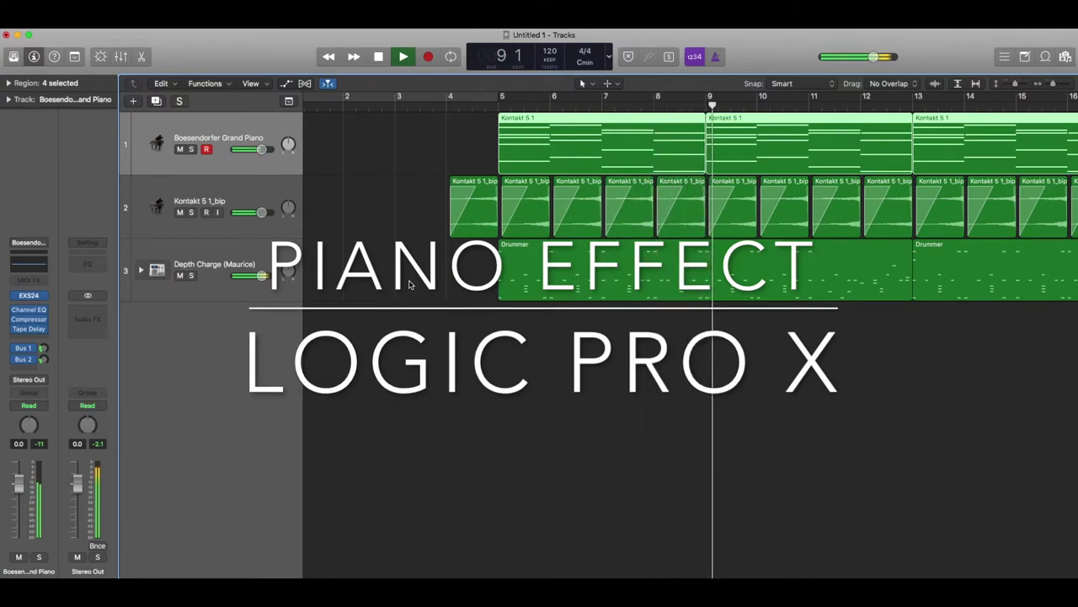
pyautogui.hscroll(3, 519, 323)
pyautogui.hscroll(3, 519, 323)
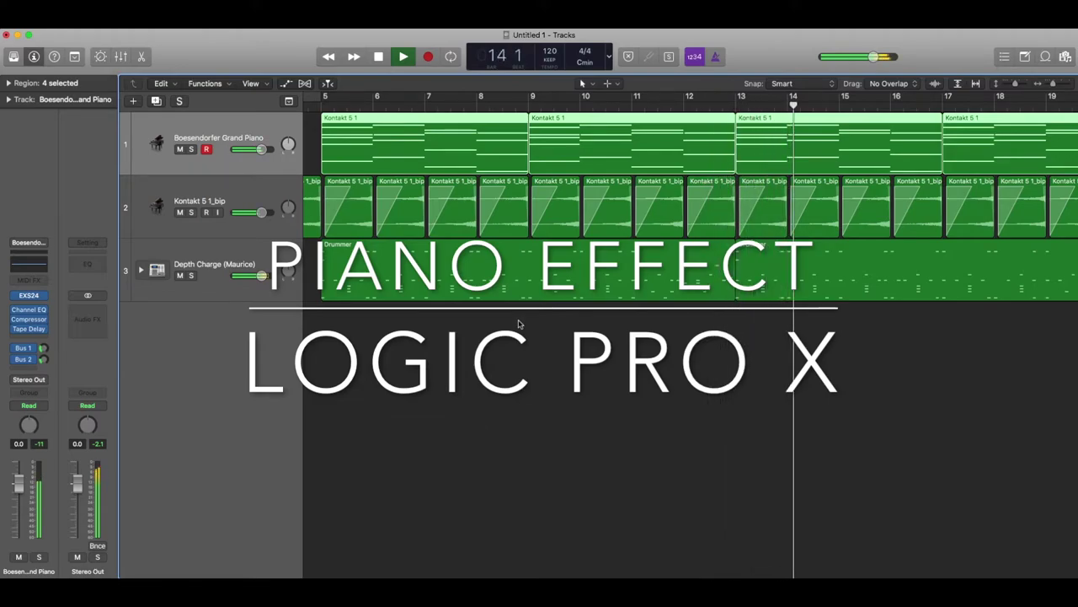
pyautogui.click(241, 197)
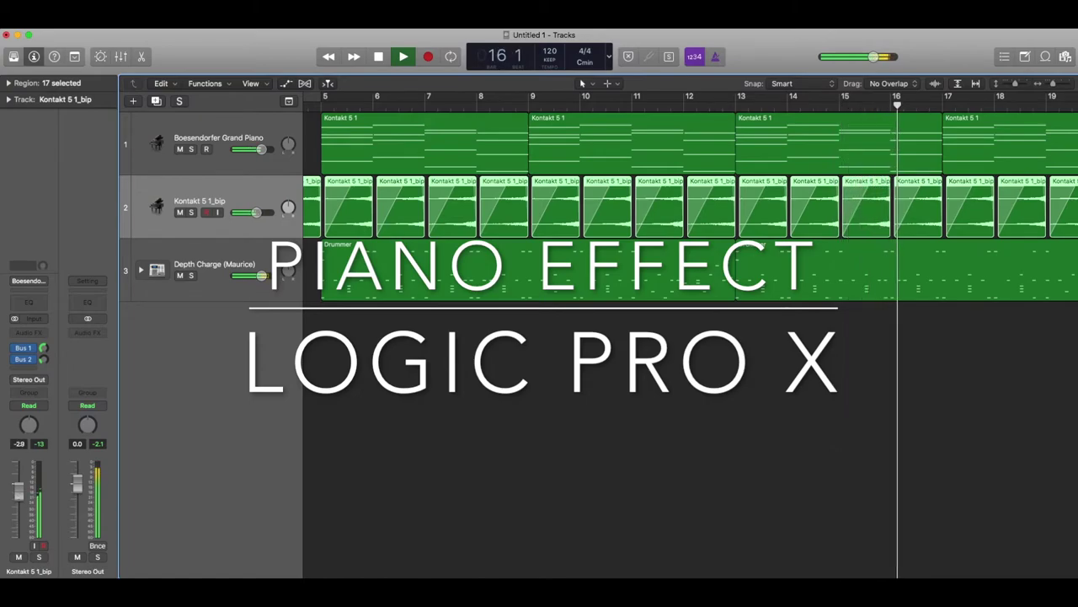
pyautogui.moveTo(19, 487); pyautogui.dragTo(18, 497)
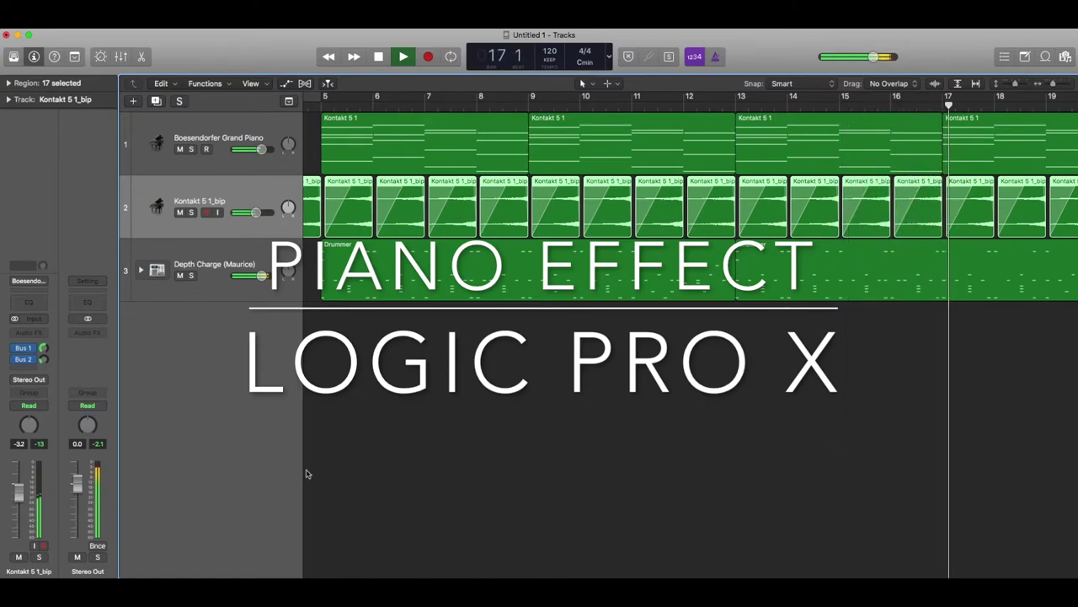